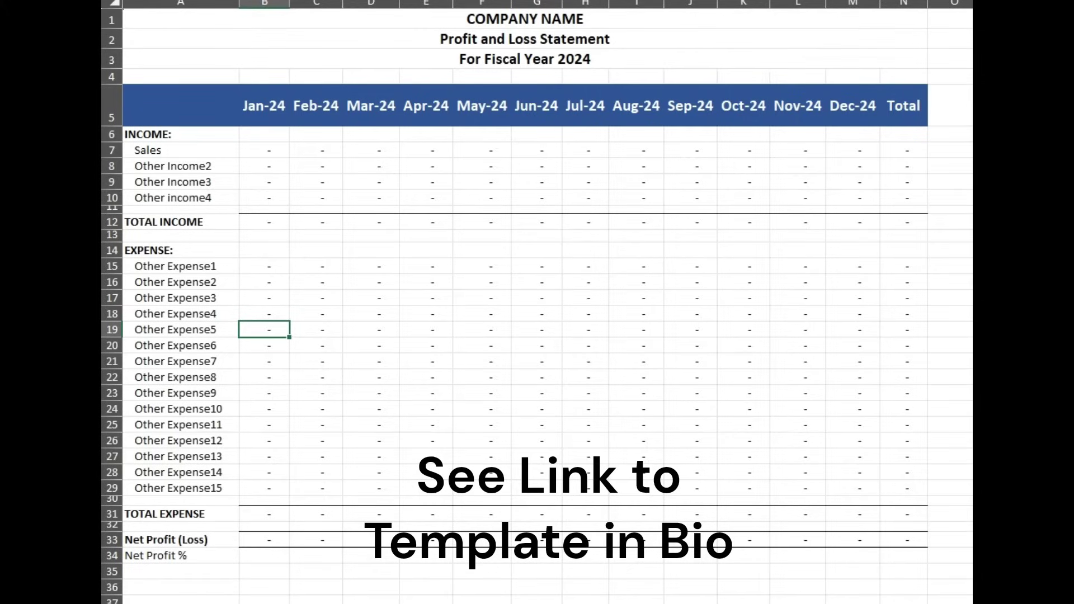
- Look over the profit and loss statement, the transaction entry sheet and the income/expense category list
click(426, 330)
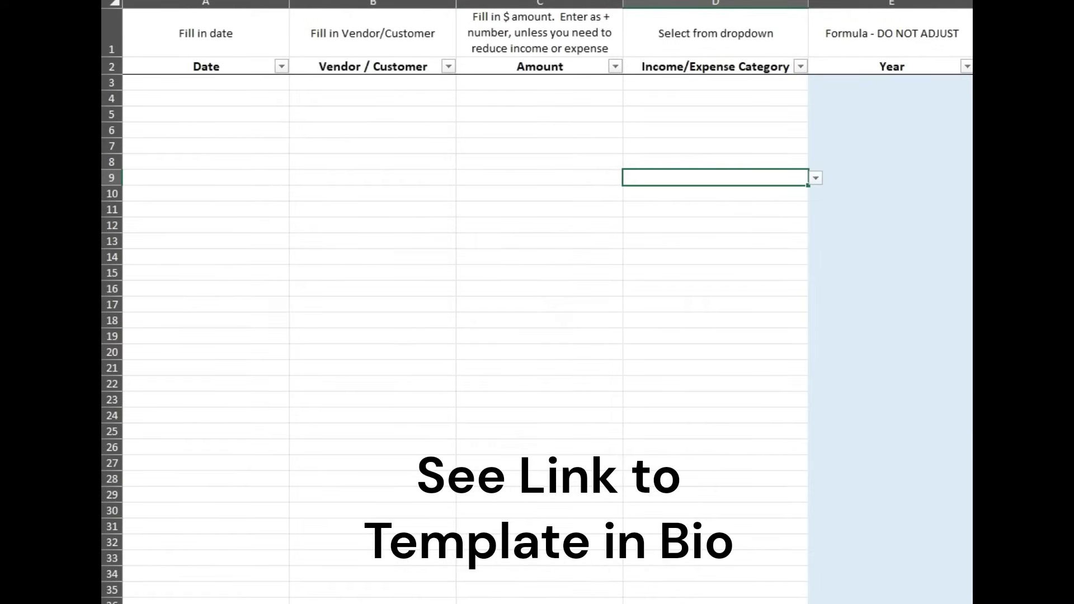
click(205, 83)
click(373, 82)
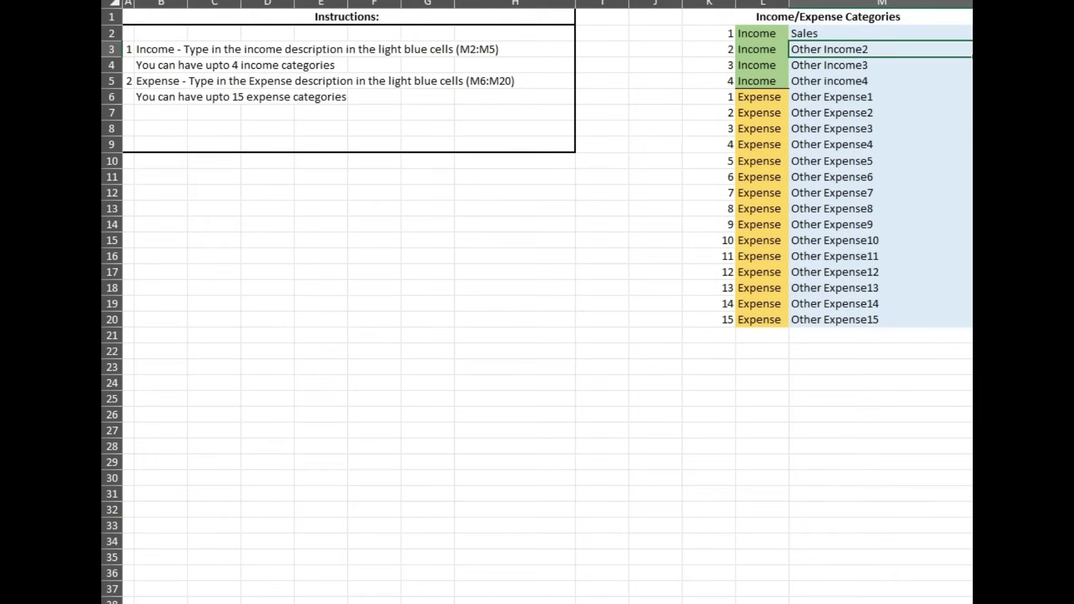
click(827, 16)
click(882, 34)
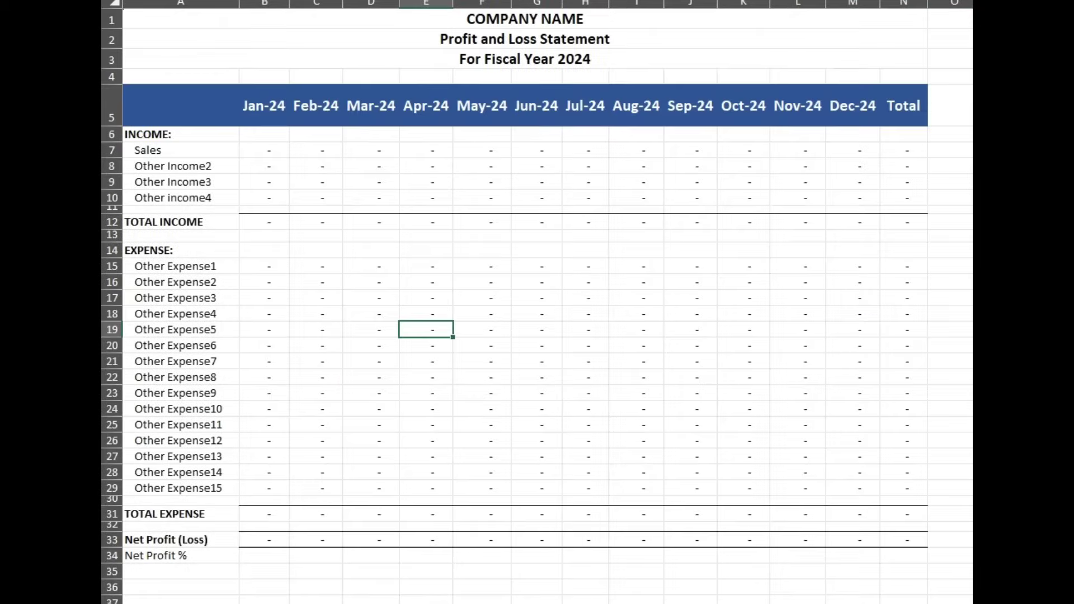
click(181, 150)
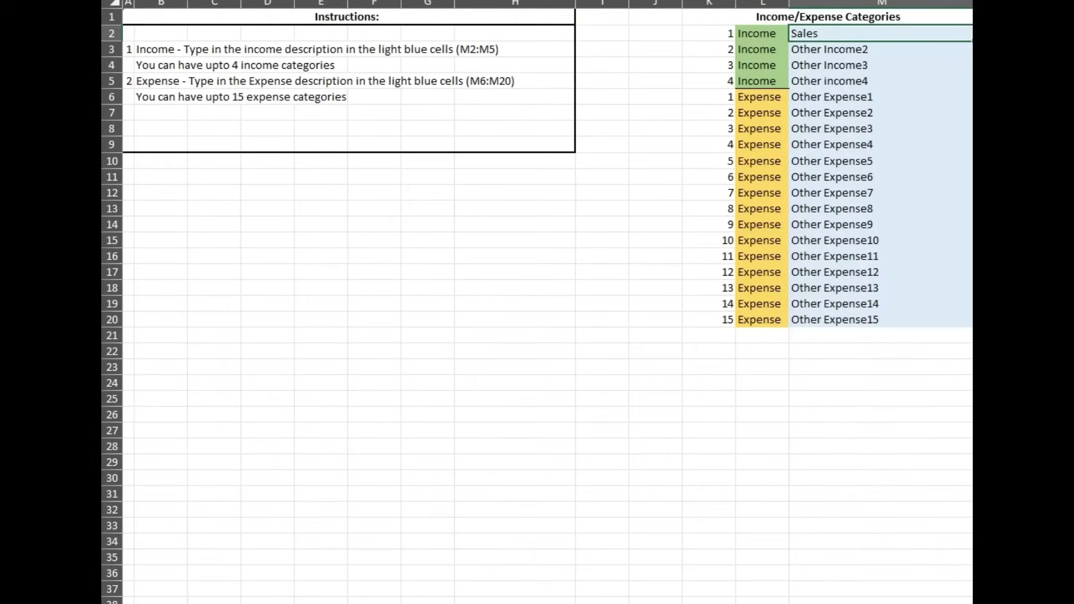
- Rename the second income category in cell M3 of the category list to Interest Income
click(882, 49)
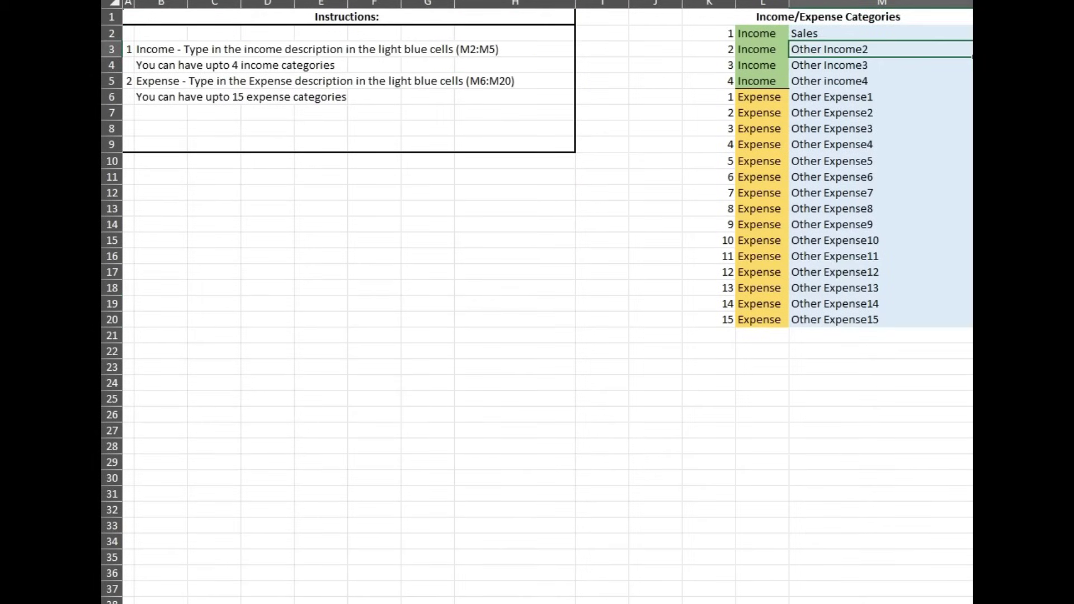
text(Interest Income)
key(Return)
click(515, 272)
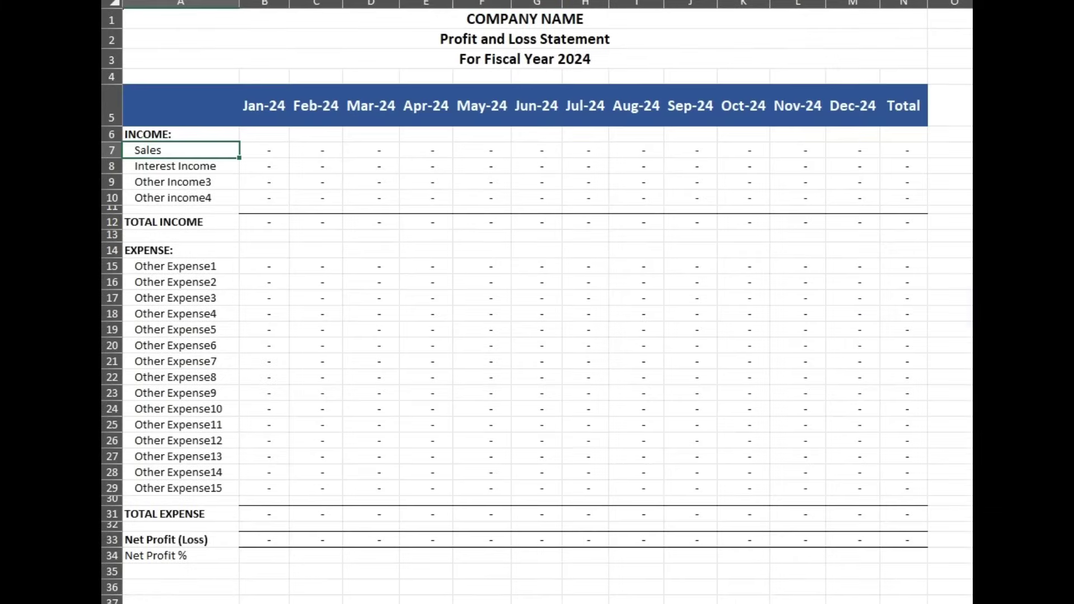
click(181, 166)
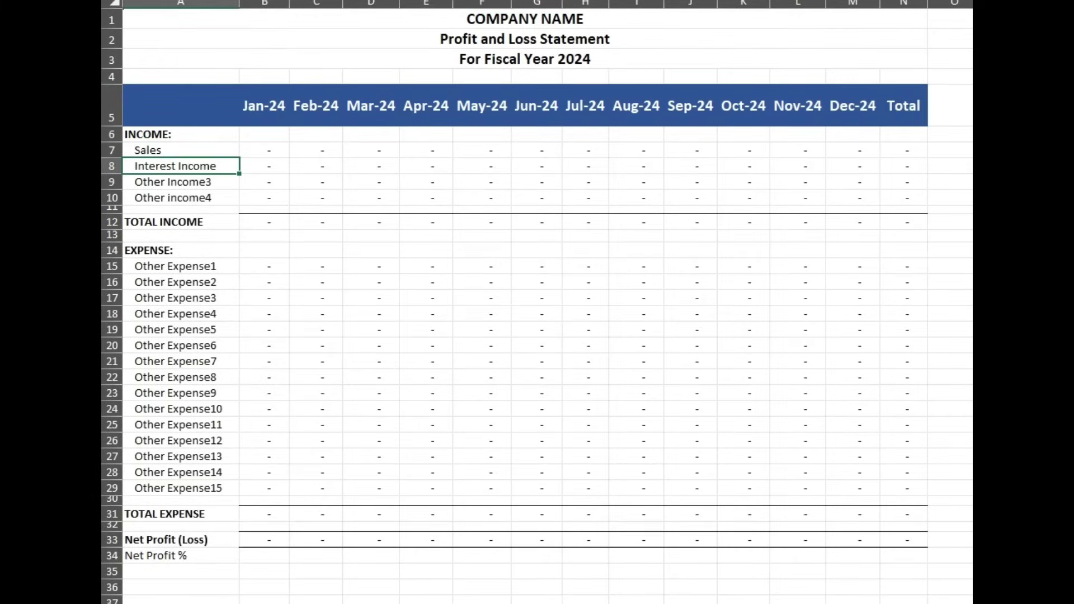
- Delete the unused Other Income3 and Other income4 rows from the profit and loss statement
drag(112, 182, 112, 196)
right_click(130, 188)
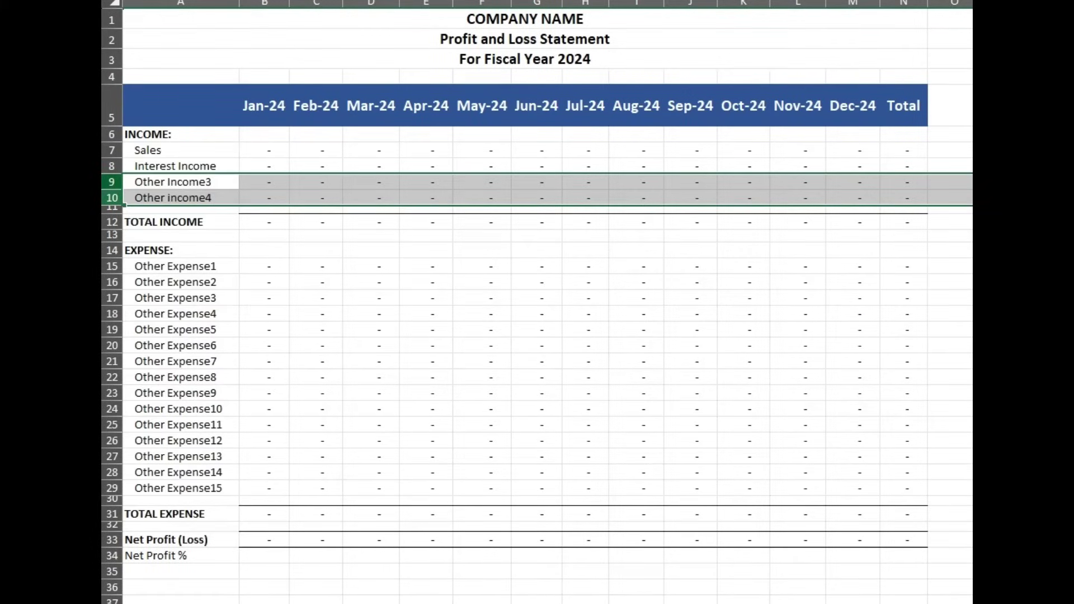
right_click(113, 190)
click(160, 379)
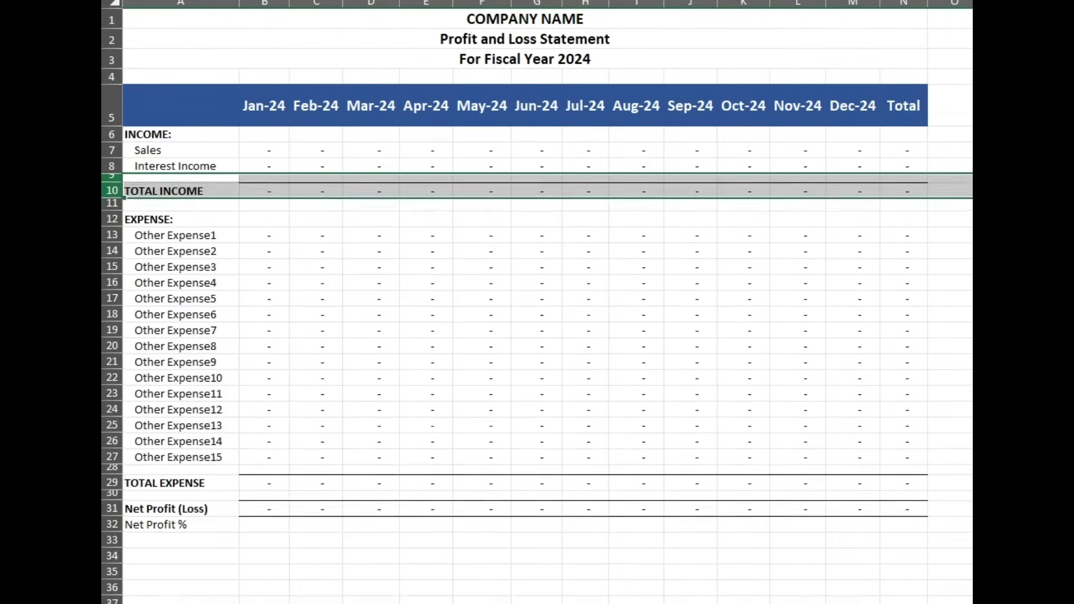
click(426, 298)
- Inspect the January total income formula and the month and total headers of the profit and loss statement
click(264, 190)
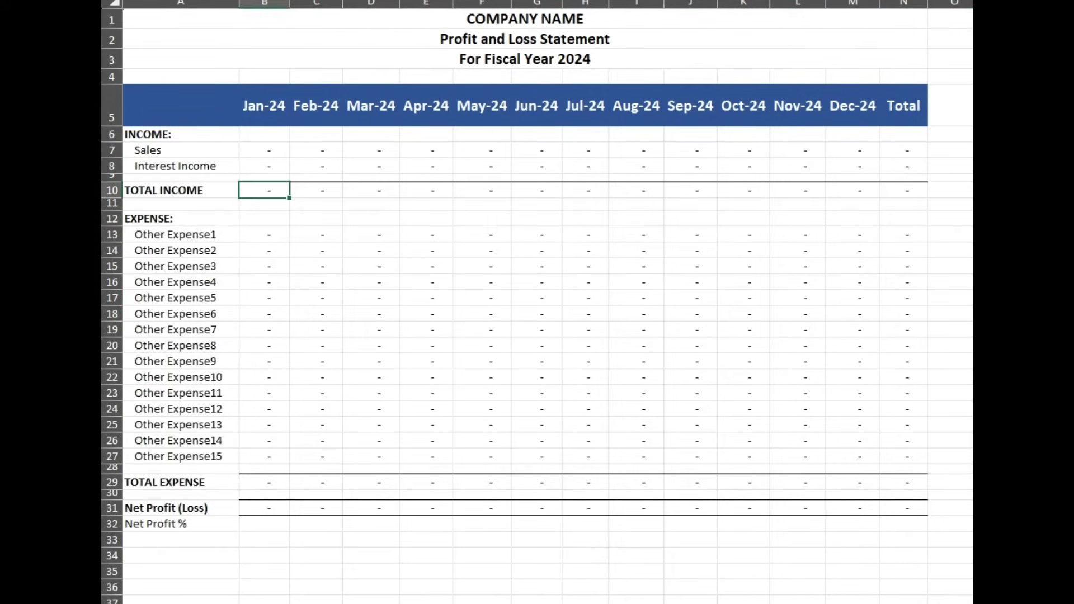
key(F2)
click(371, 266)
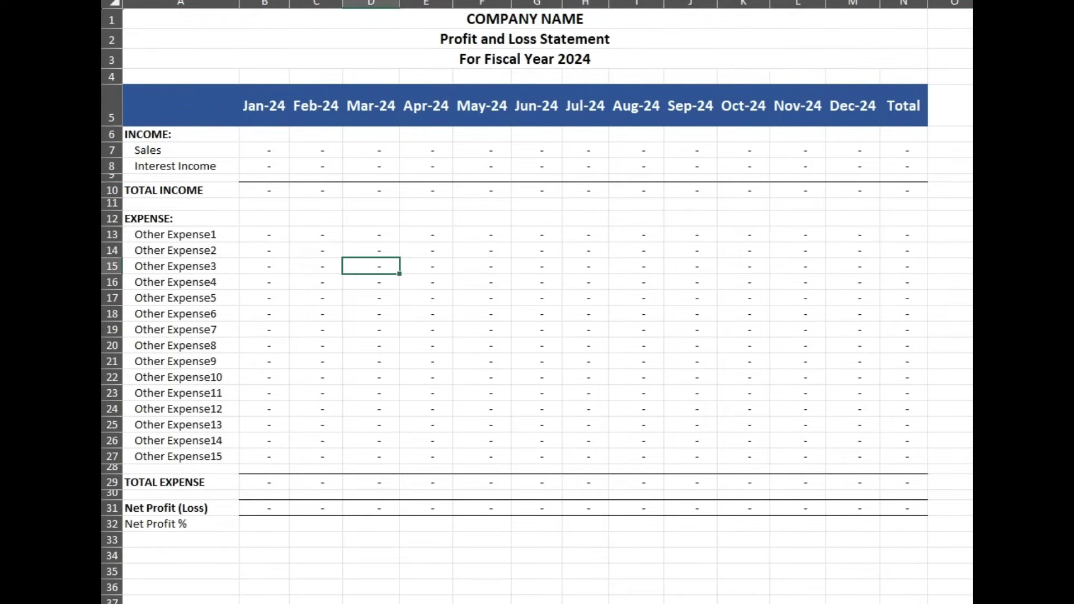
click(264, 178)
click(264, 190)
key(F2)
click(537, 298)
drag(264, 106, 853, 106)
click(904, 106)
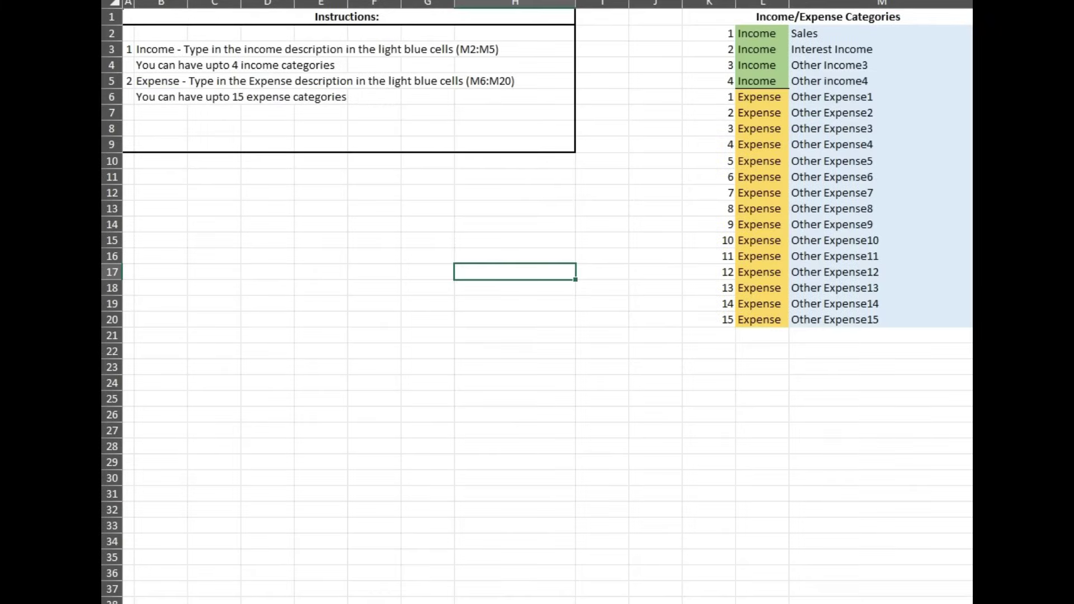
- Rename the first two expense categories in the category list to Rent and Utilities
click(880, 96)
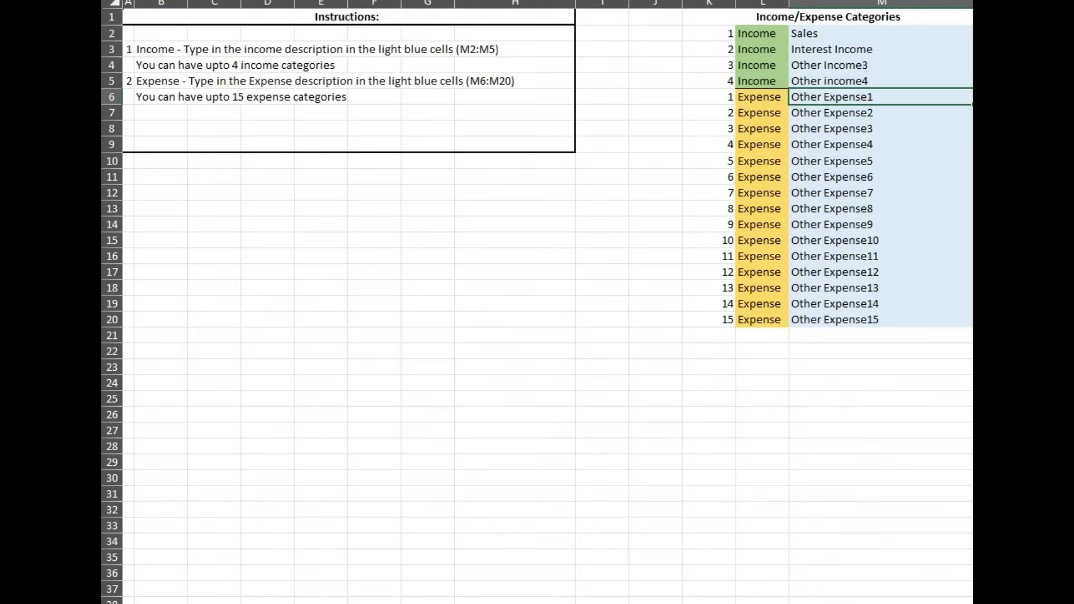
text(Rent)
key(Return)
text(Utilit)
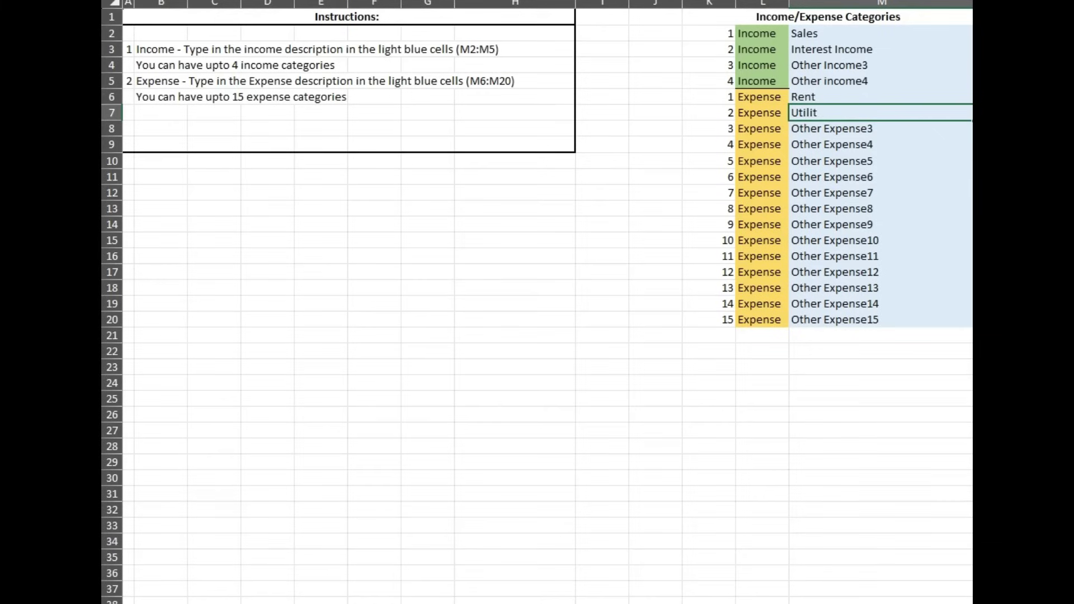
text(ies)
key(Return)
- Rename the third expense category in the category list to Payroll
text(Oayro)
key(BackSpace)
key(BackSpace)
key(BackSpace)
key(BackSpace)
key(BackSpace)
text(Payroll)
key(Return)
text(\)
key(BackSpace)
key(Escape)
click(708, 320)
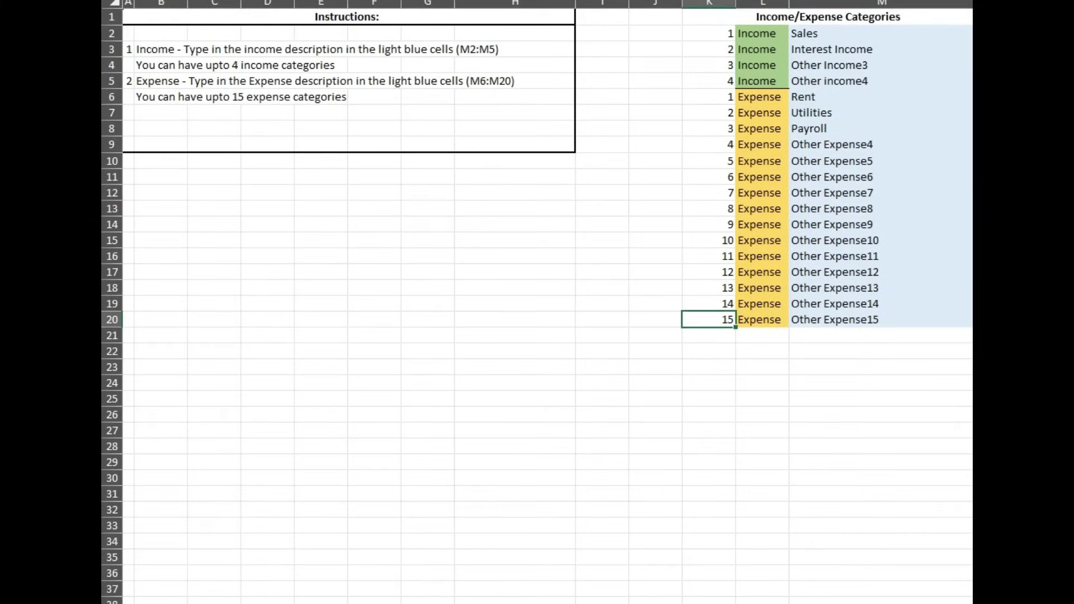
- Delete the unused expense rows 16 to 27, Other Expense4 through Other Expense15, from the profit and loss statement
key(ctrl+Page_Down)
drag(112, 282, 112, 456)
right_click(146, 403)
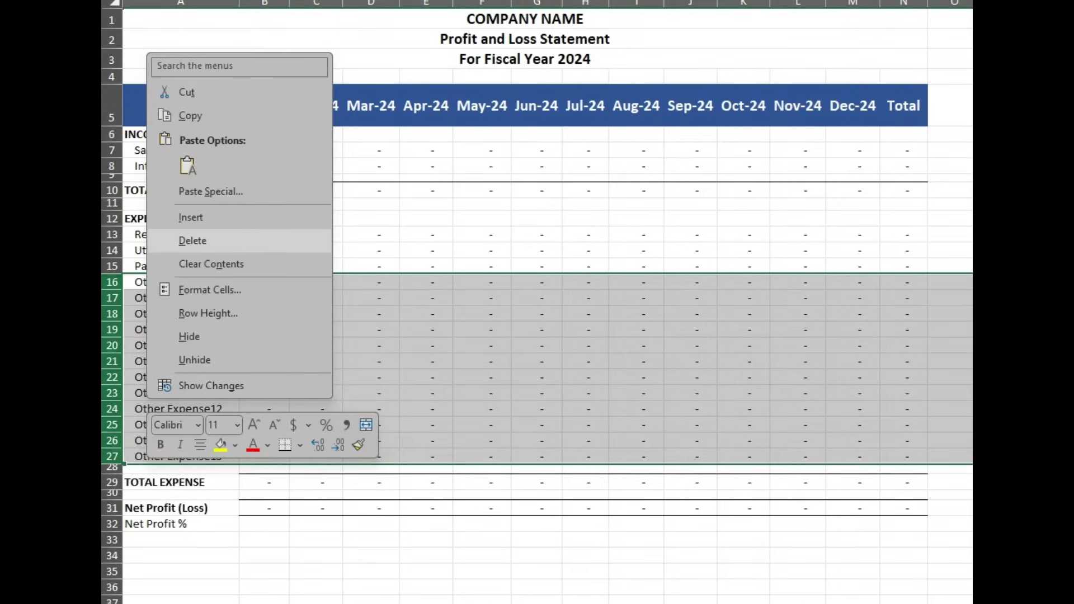
click(192, 241)
click(482, 365)
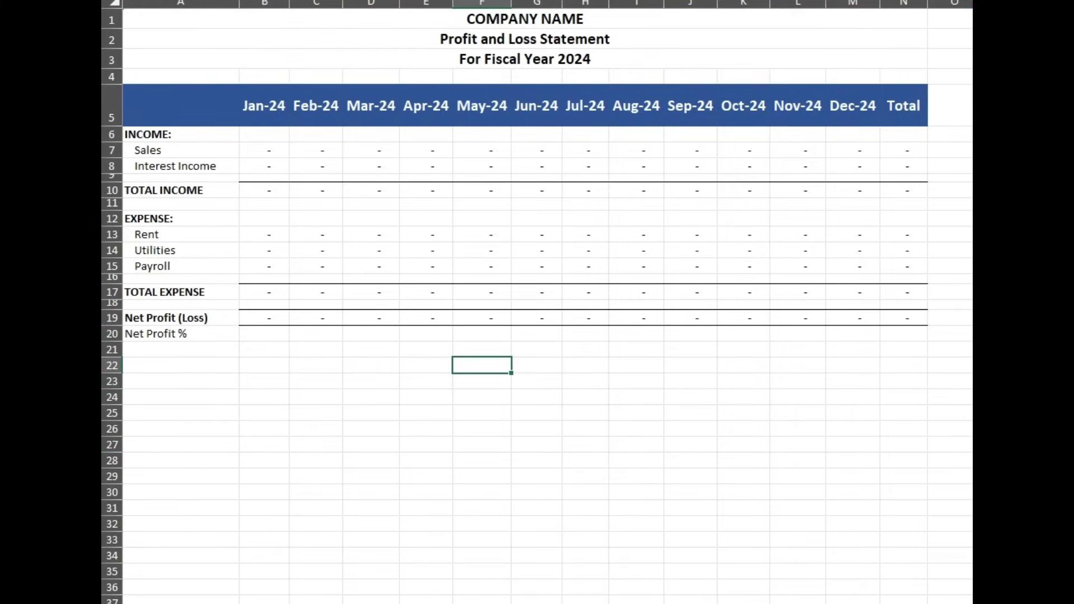
- Enter the date 3/10/24 for the first transaction, in row 3 of the transaction entry sheet
key(ctrl+Page_Down)
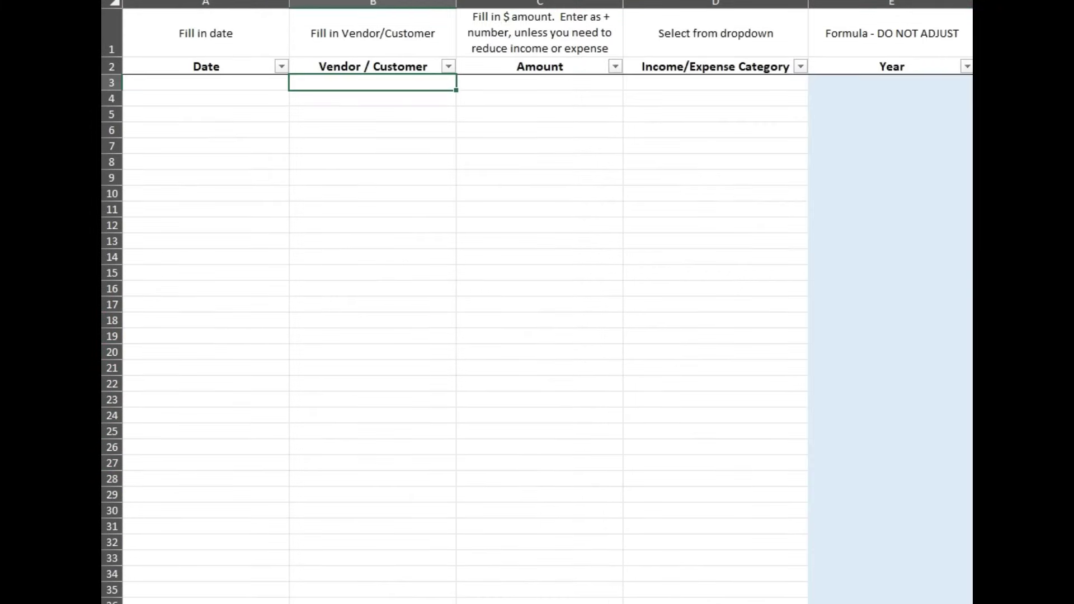
click(205, 83)
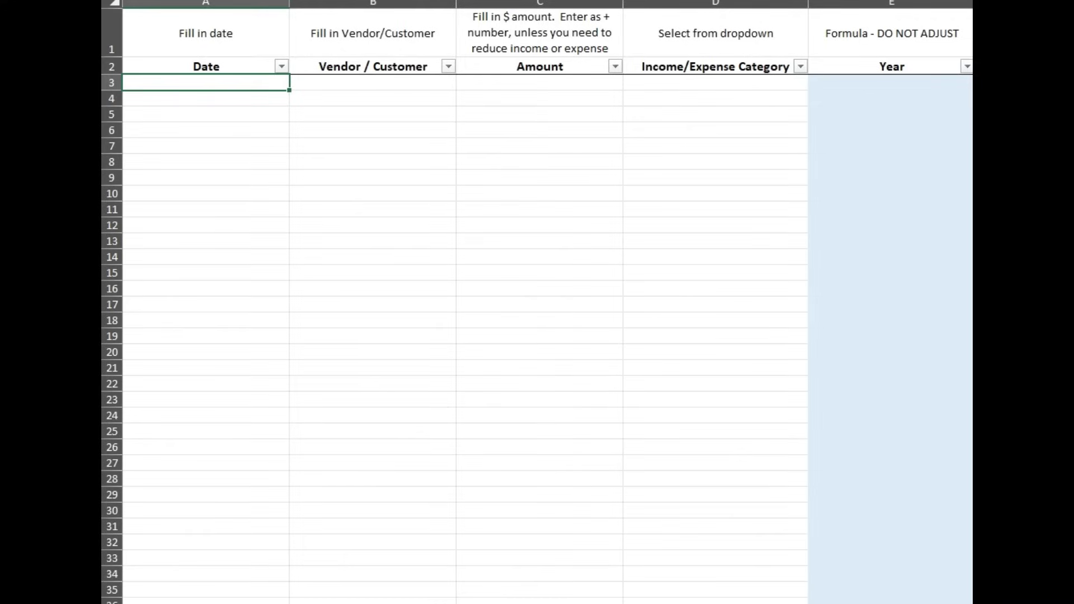
text(3/10/)
text(18)
key(BackSpace)
key(BackSpace)
text(24)
key(Return)
key(Up)
key(Right)
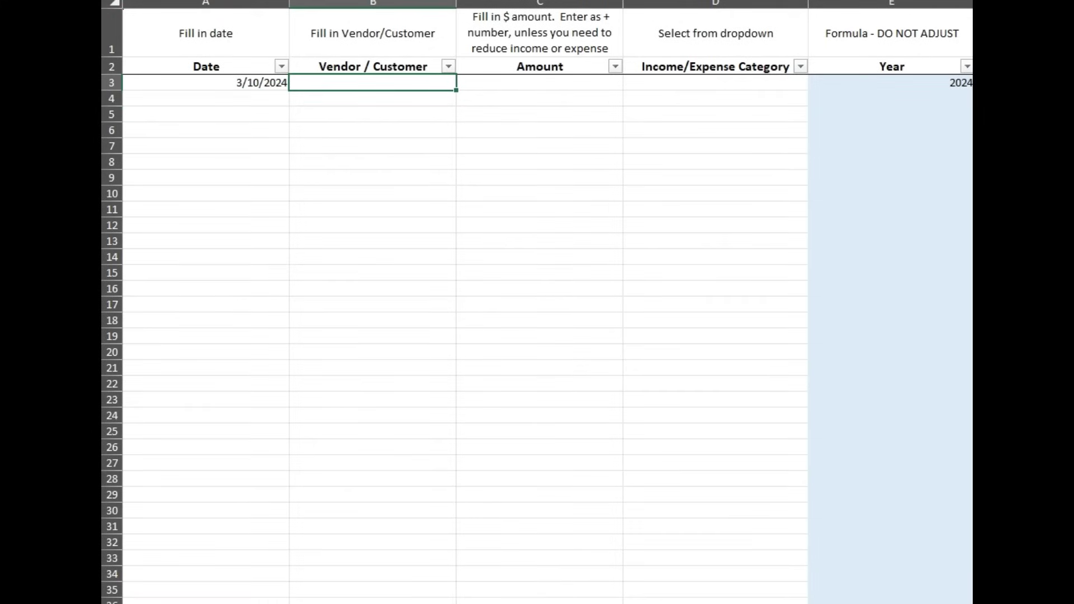
- Enter Rent Company as the vendor and 2500 as the amount of the first transaction
text(Rent Company)
key(Tab)
text(2500)
key(Tab)
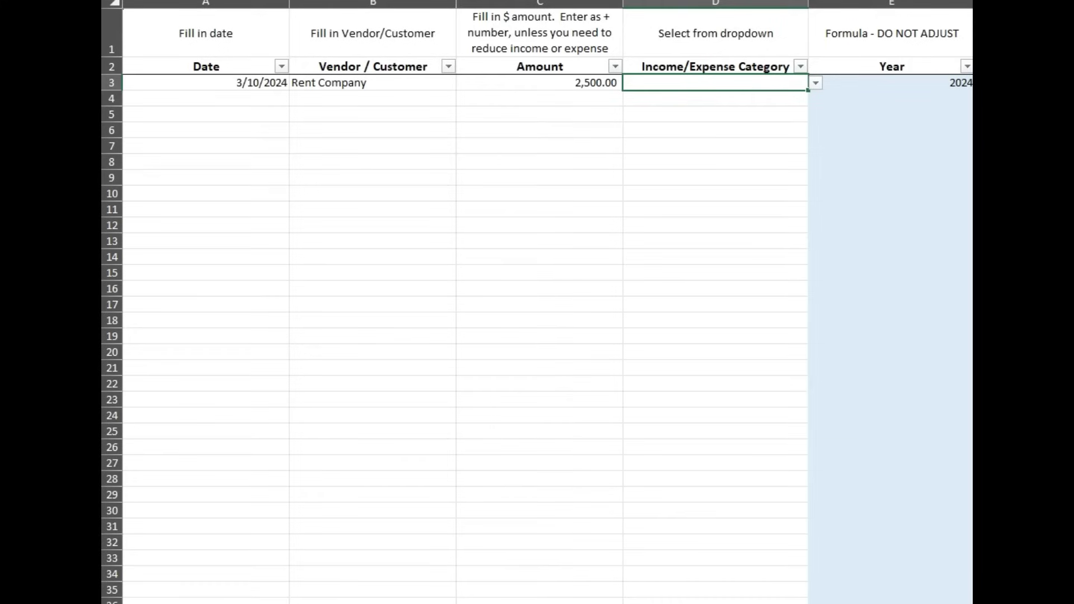
- Assign the Rent category to the first transaction and check the March rent in the profit and loss statement
key(alt+Down)
key(Down)
key(Down)
key(Down)
key(Down)
key(Return)
text(ut)
key(BackSpace)
key(BackSpace)
text(ren)
key(Tab)
click(715, 272)
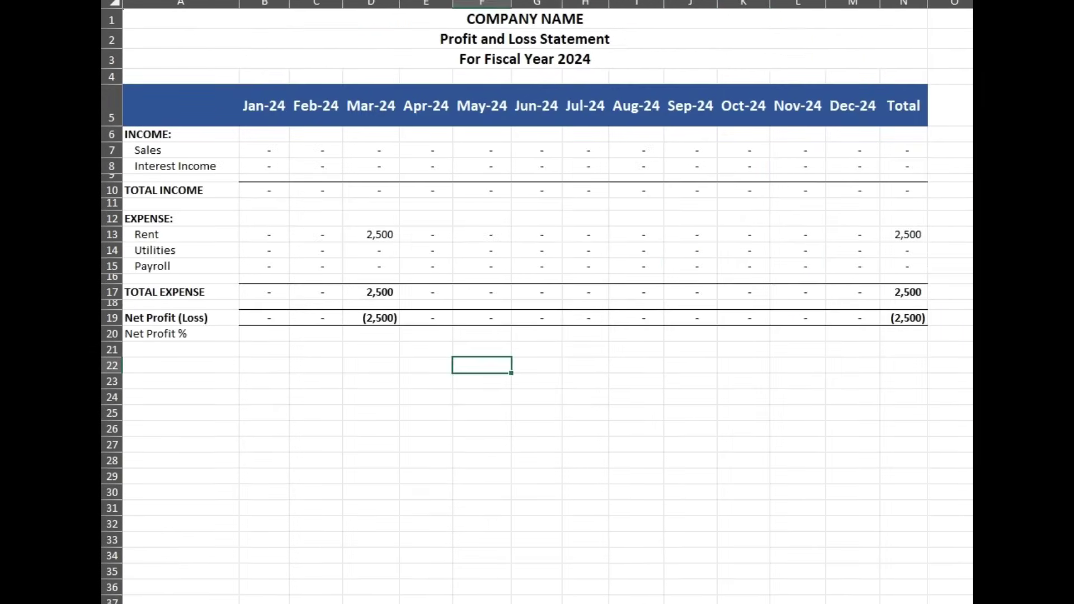
click(372, 251)
click(372, 235)
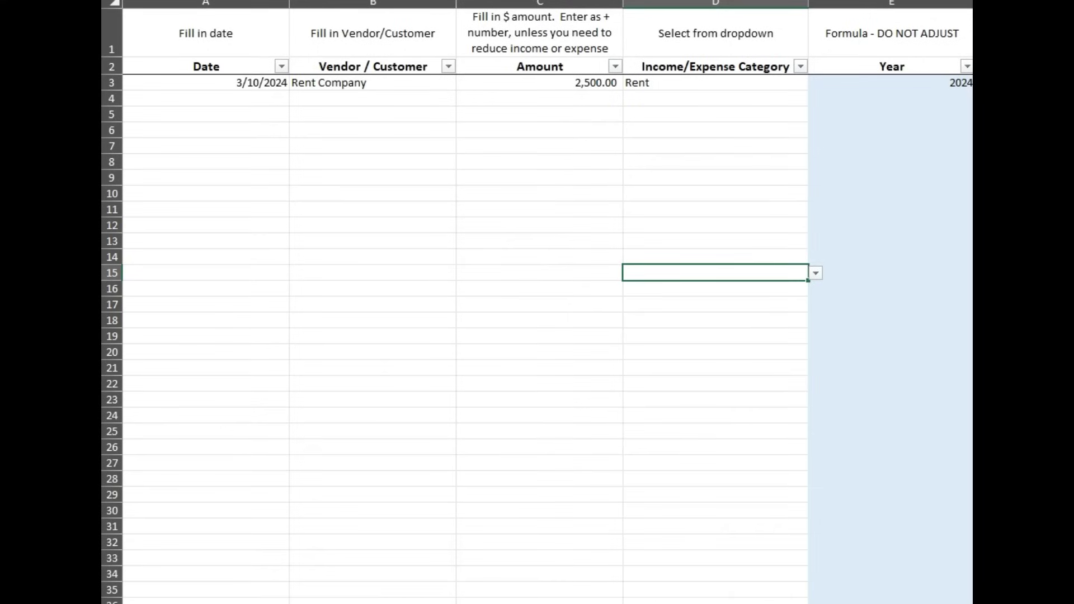
- Add a transaction in row 4 dated 1/24/24 with vendor Rent Company, amount 2500 and category Rent
click(206, 99)
text(1/24/24)
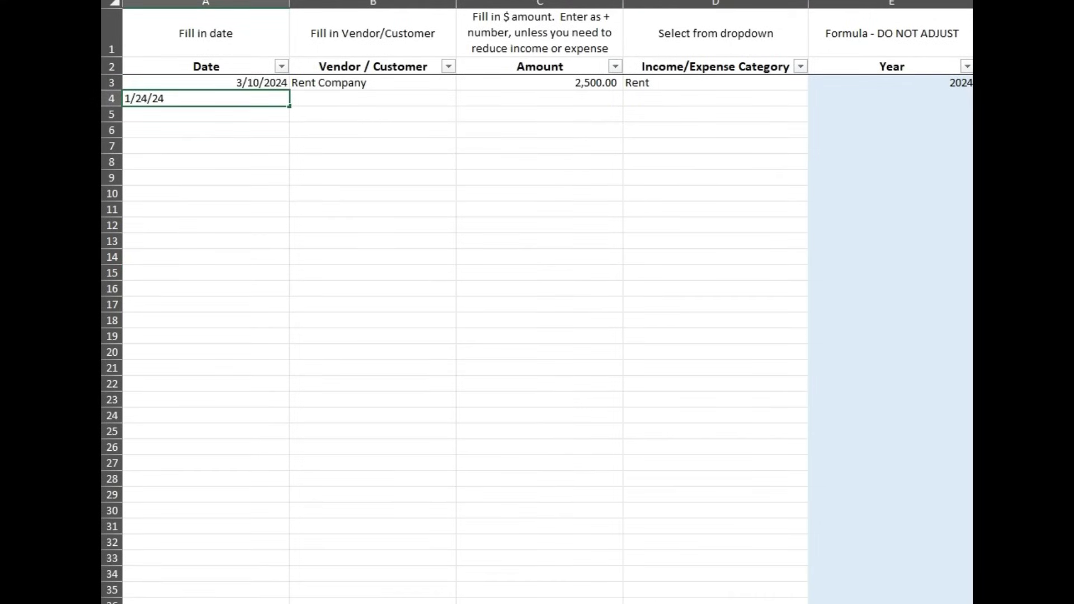
key(Tab)
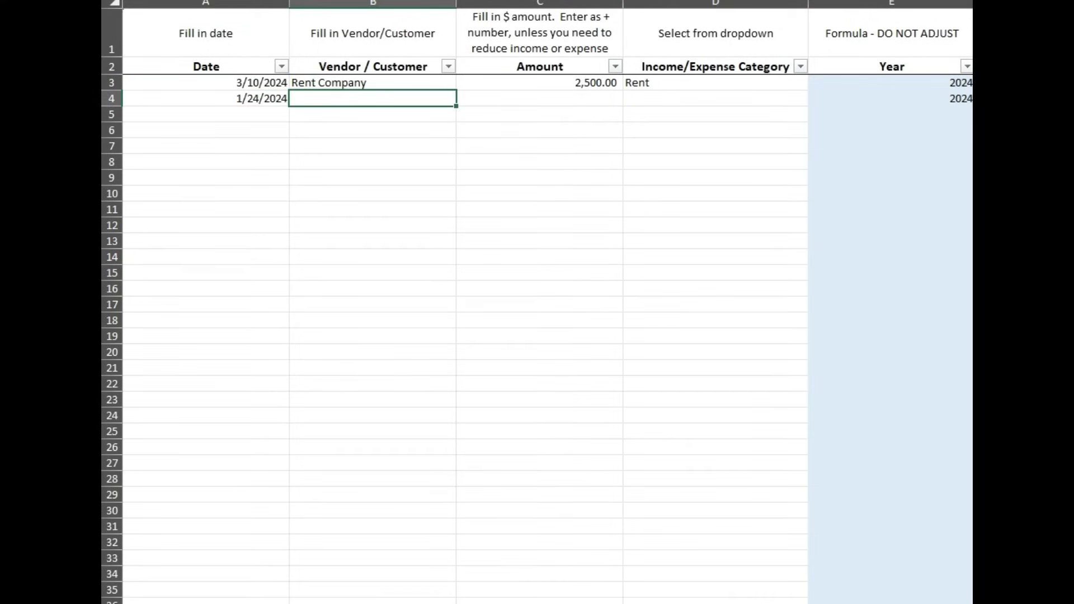
text(Rent Company)
key(Tab)
text(2500)
key(Tab)
text(Rent)
key(Return)
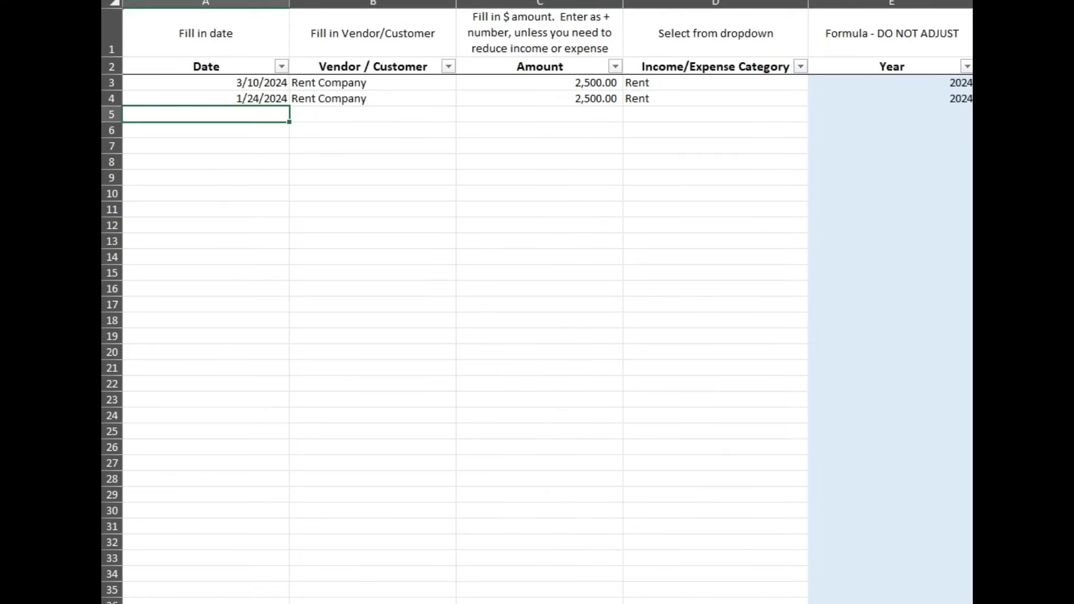
- Add a transaction in row 5 dated 2/12/2024 with amount 2500 and category Rent, leaving the vendor blank
click(206, 225)
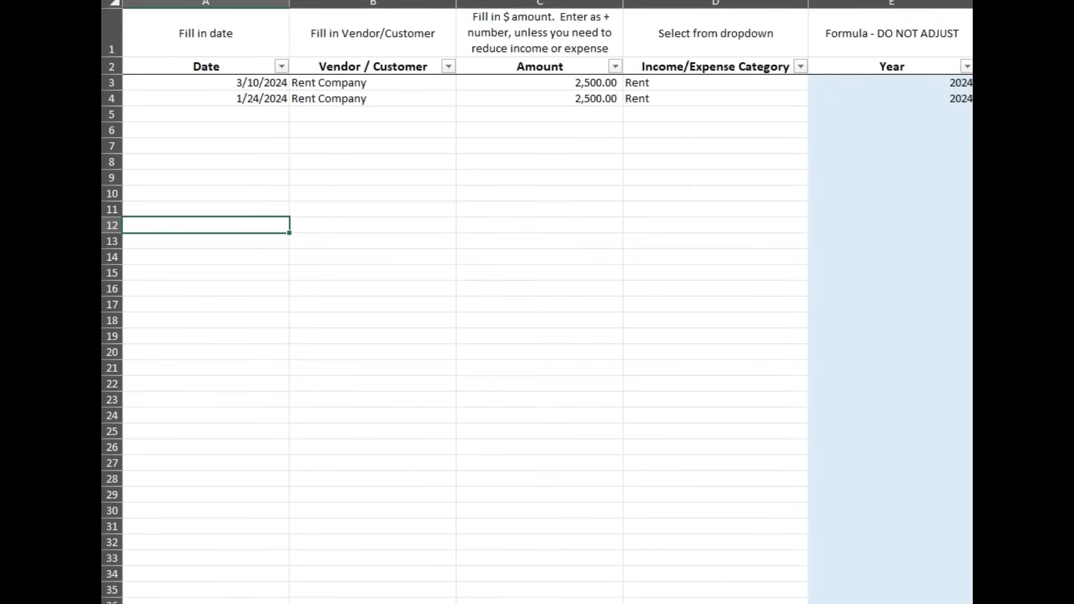
click(206, 114)
text(2/12/2024)
key(Tab)
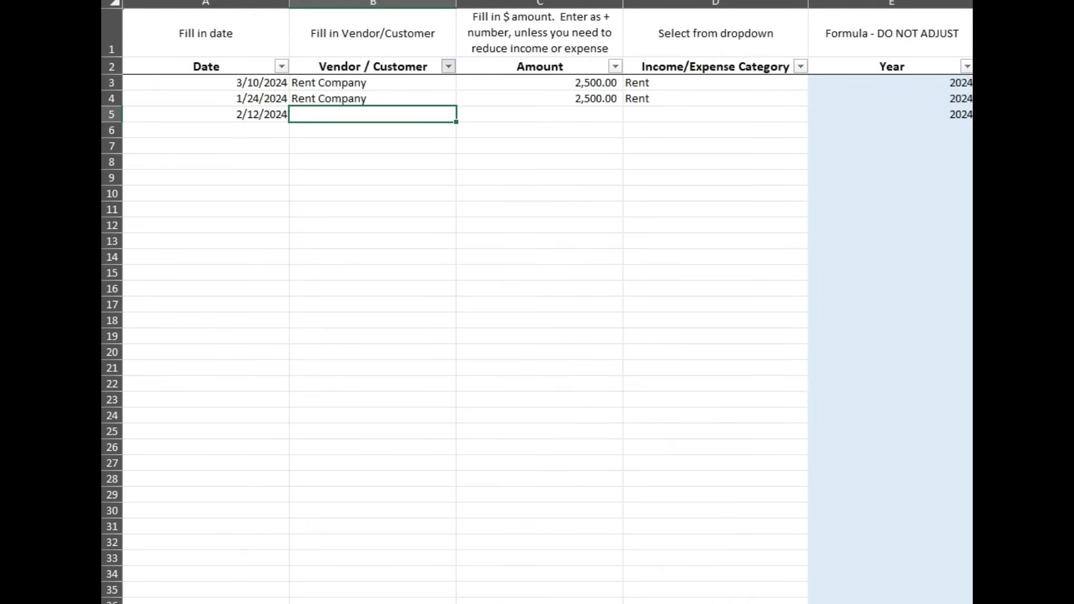
click(449, 67)
key(Escape)
click(539, 114)
text(2500)
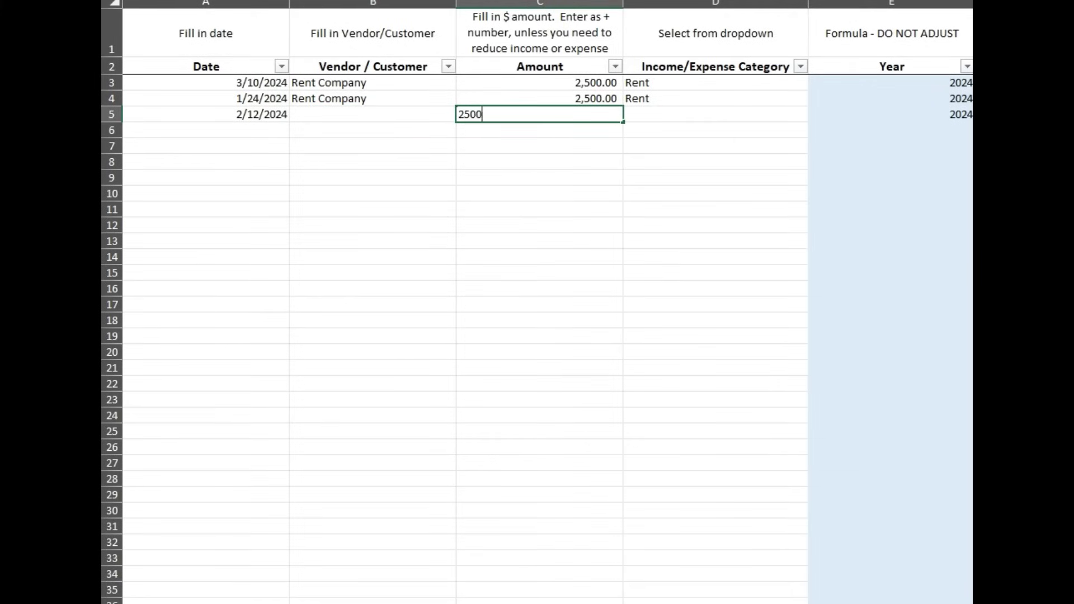
key(Tab)
text(Rent)
key(Return)
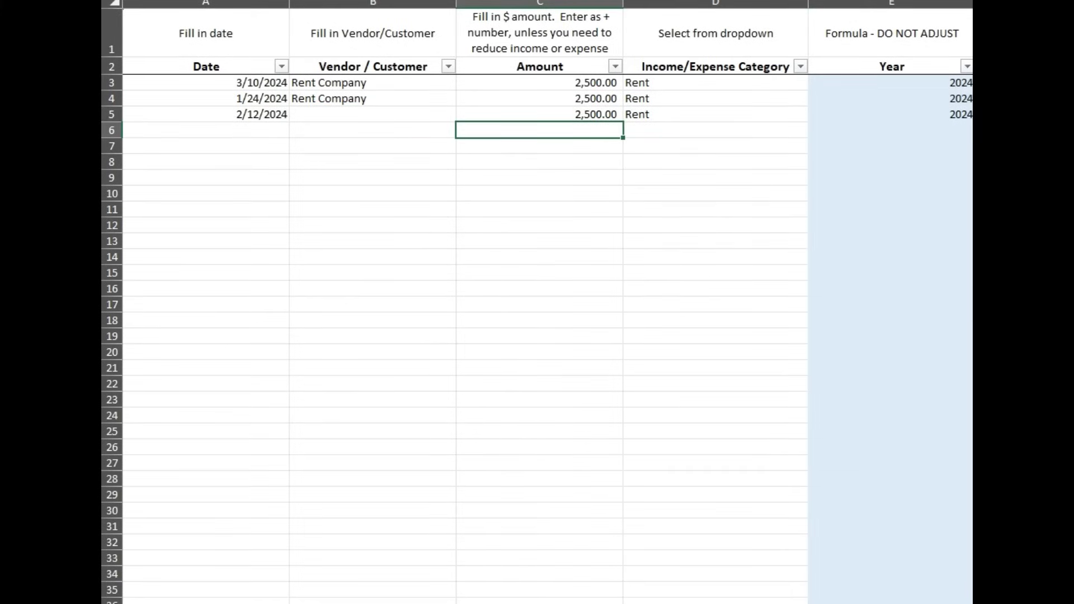
- Check the monthly rent expense for January to March in the profit and loss statement
click(800, 66)
key(Escape)
key(ctrl+Page_Up)
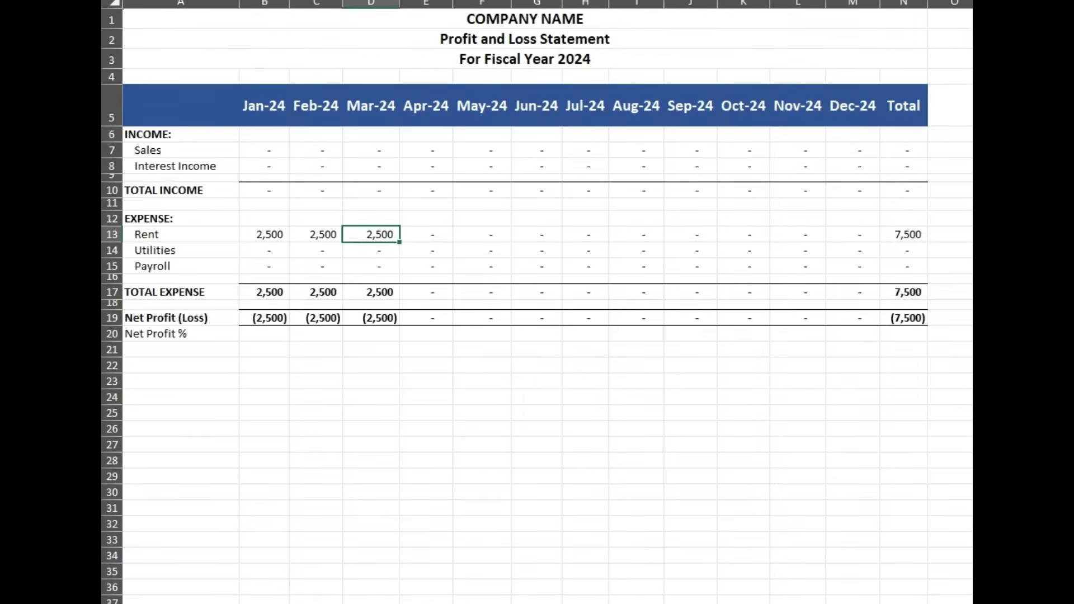
- Enter the dates 1/1/2024, 2/1/2024 and 3/1/2024 in rows 6 to 8 of the transaction entry sheet
key(ctrl+Page_Up)
click(206, 130)
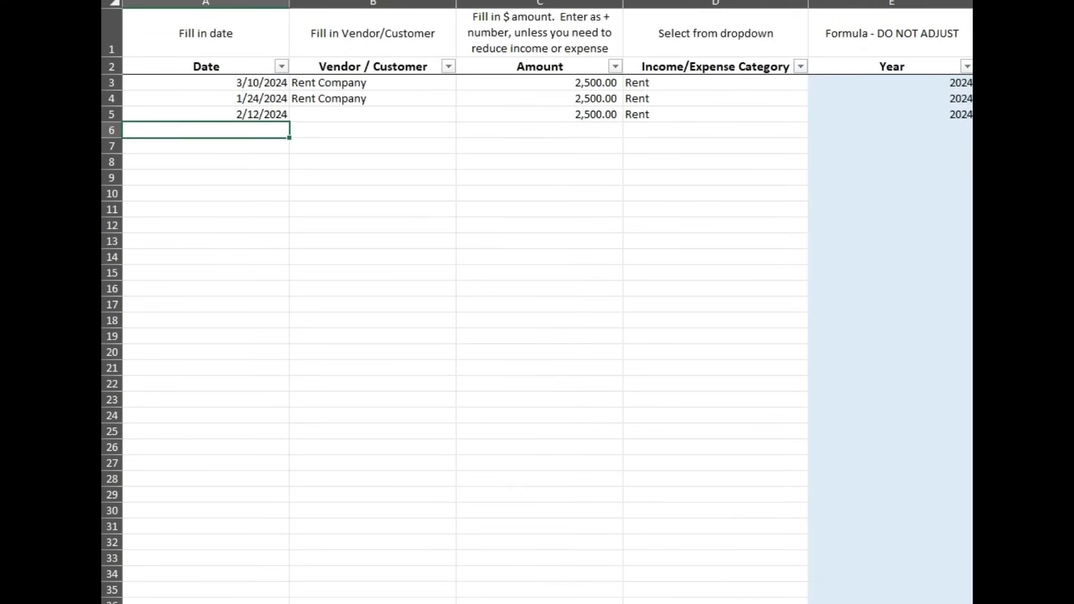
text(1/1/2024)
key(Return)
text(2/1/2024)
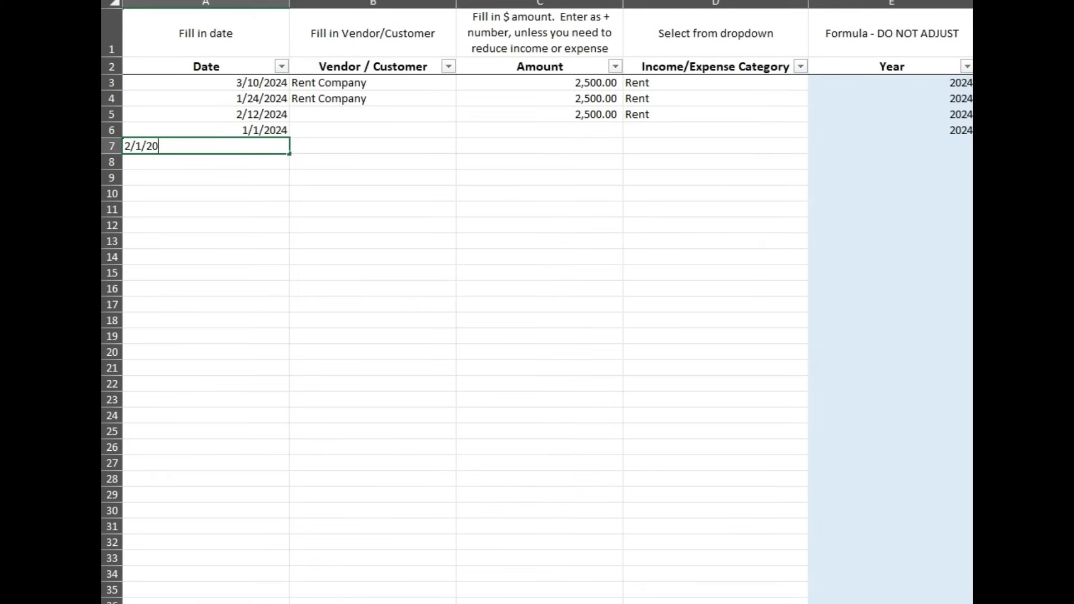
key(Return)
text(3/1/2024)
- Fill the vendor/customer cells of transaction rows 6 to 8 with "from customer"
key(Up)
key(Right)
key(Up)
text(from customer)
key(ctrl+c)
key(shift+Down)
key(shift+Down)
key(ctrl+v)
- Enter the amounts 1,250, 2532 and 1523 for the customer transactions in rows 6 to 8
key(Right)
text(1,250)
key(Return)
text(2532)
key(Return)
text(1523)
key(Up)
- Assign the Sales category to the transactions in rows 6 to 8 and view the profit and loss statement
key(Up)
key(Right)
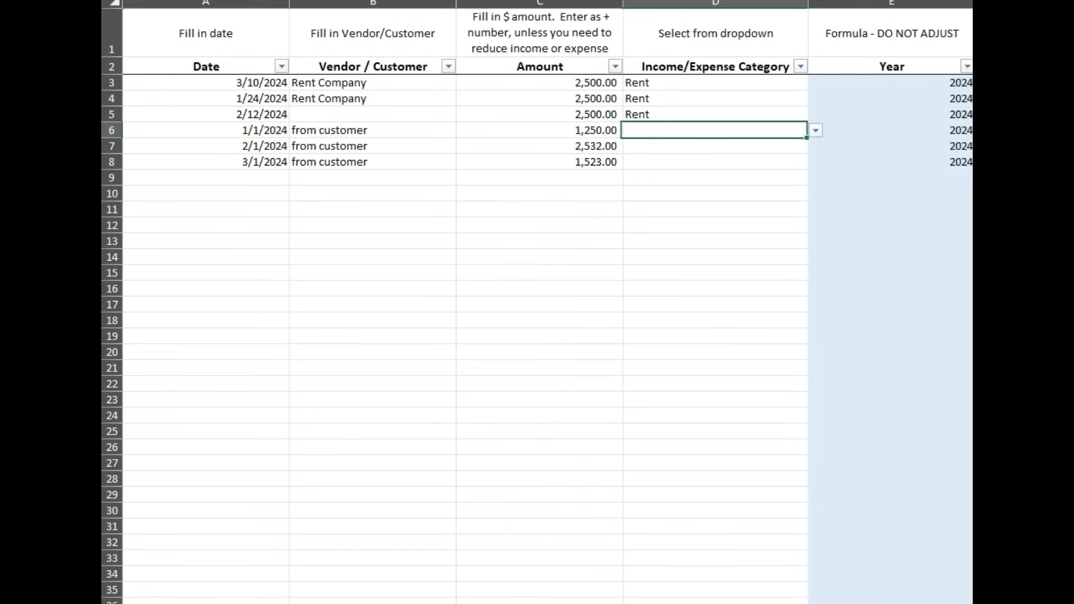
text(sal)
key(Return)
text(sal)
key(Return)
text(sal)
key(Return)
click(373, 399)
key(ctrl+Page_Up)
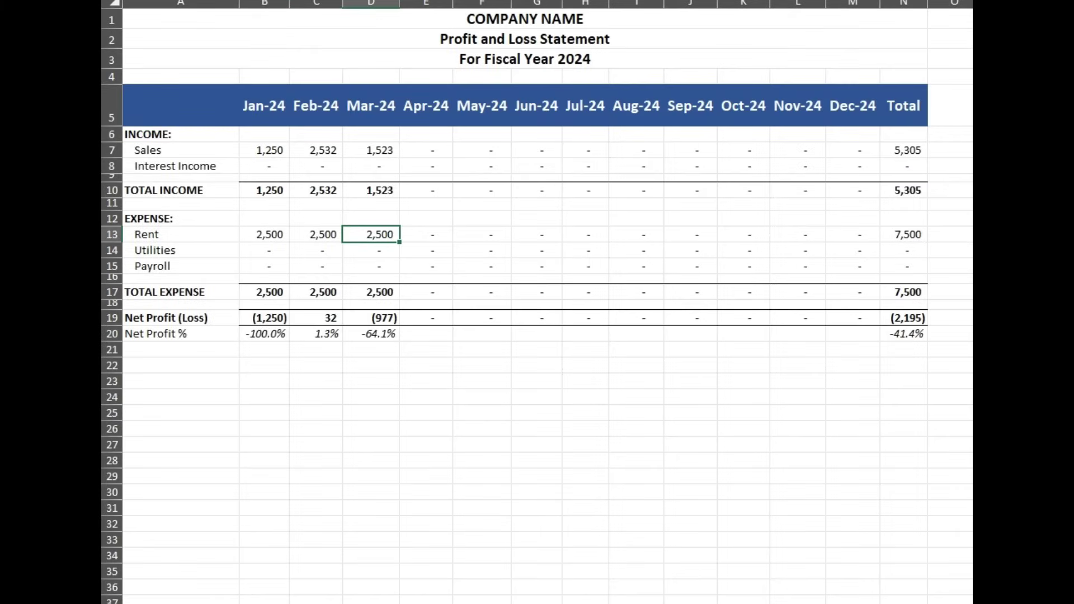
- Copy the dates in rows 6 to 8 of the transaction entry sheet into rows 9 to 11
key(ctrl+Page_Down)
click(206, 178)
drag(205, 130, 205, 161)
key(ctrl+c)
click(206, 178)
key(ctrl+v)
- Fill the vendor/customer cells of transaction rows 9 to 11 with "Utility Company"
click(373, 178)
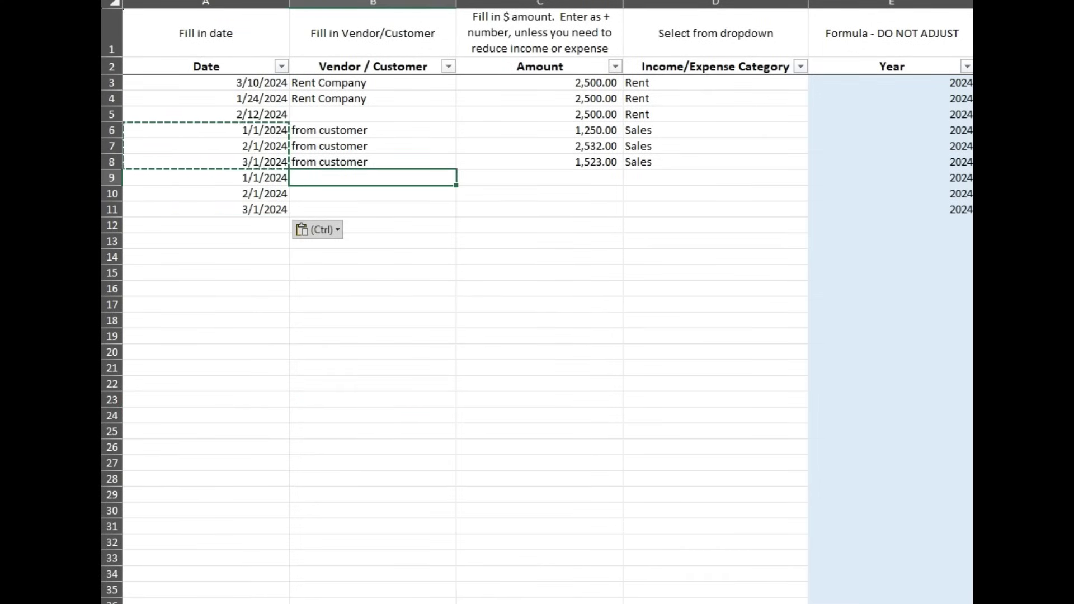
text(Utility Company)
key(Return)
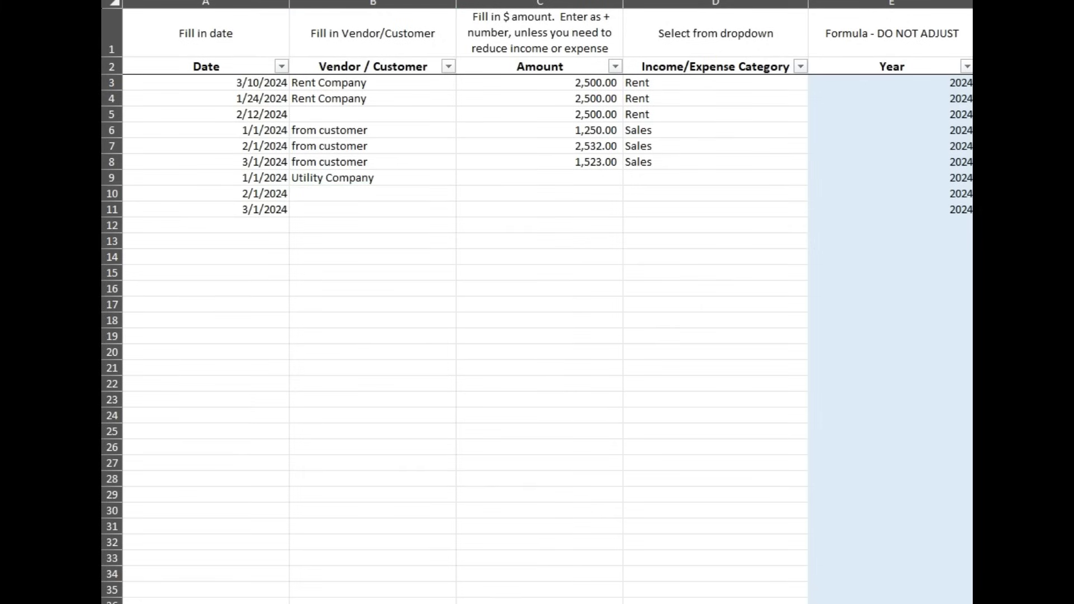
click(373, 178)
drag(456, 185, 456, 212)
- Enter the amounts 243, 243 and 153 for the utility transactions in rows 9 to 11
click(540, 178)
text(243)
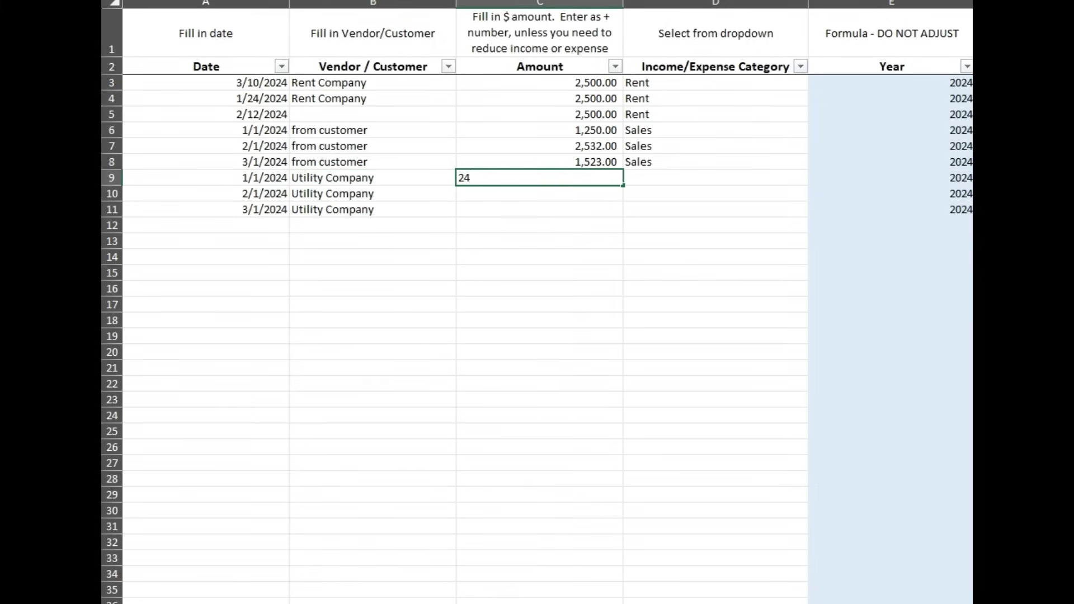
key(Return)
text(243)
key(Return)
text(153)
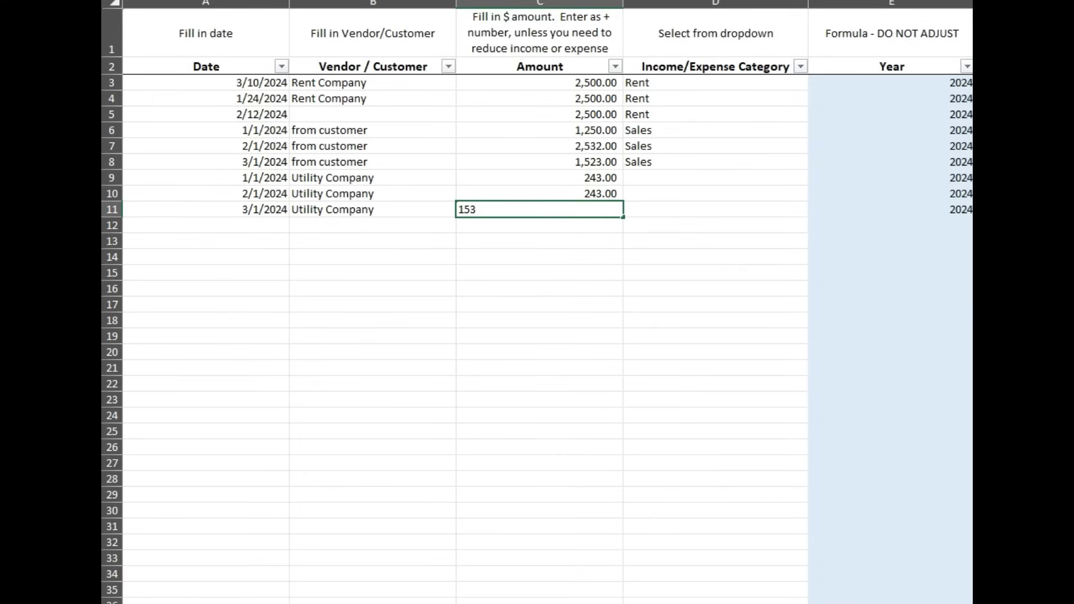
- Assign the Utilities category to the transactions in rows 9 to 11 and view the profit and loss statement
key(Right)
key(Up)
key(Up)
text(Utilities)
key(Return)
key(Up)
key(ctrl+c)
key(shift+Down)
key(shift+Down)
key(ctrl+v)
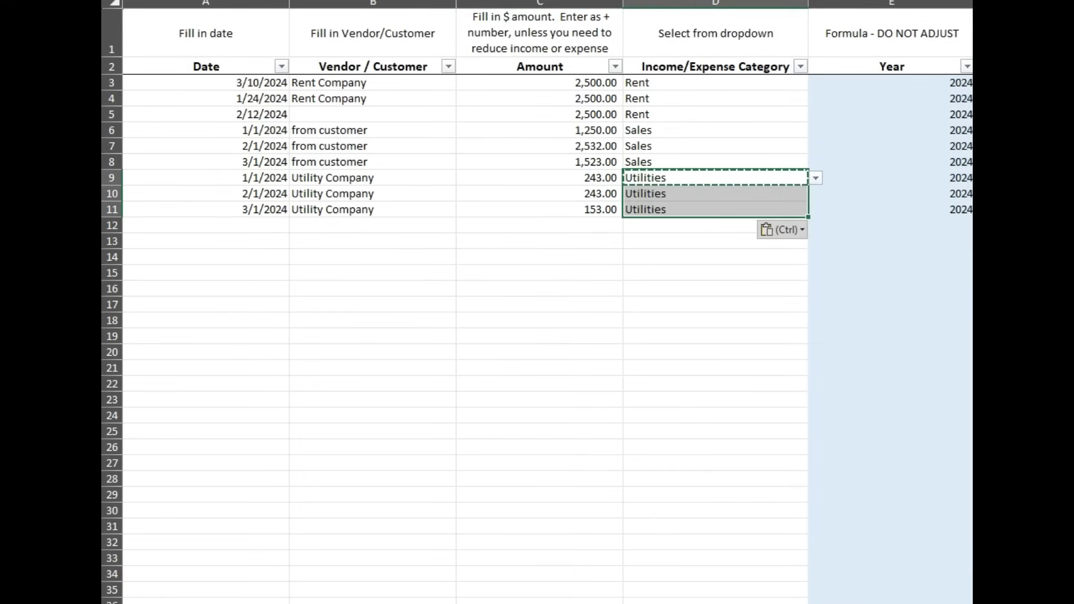
click(540, 384)
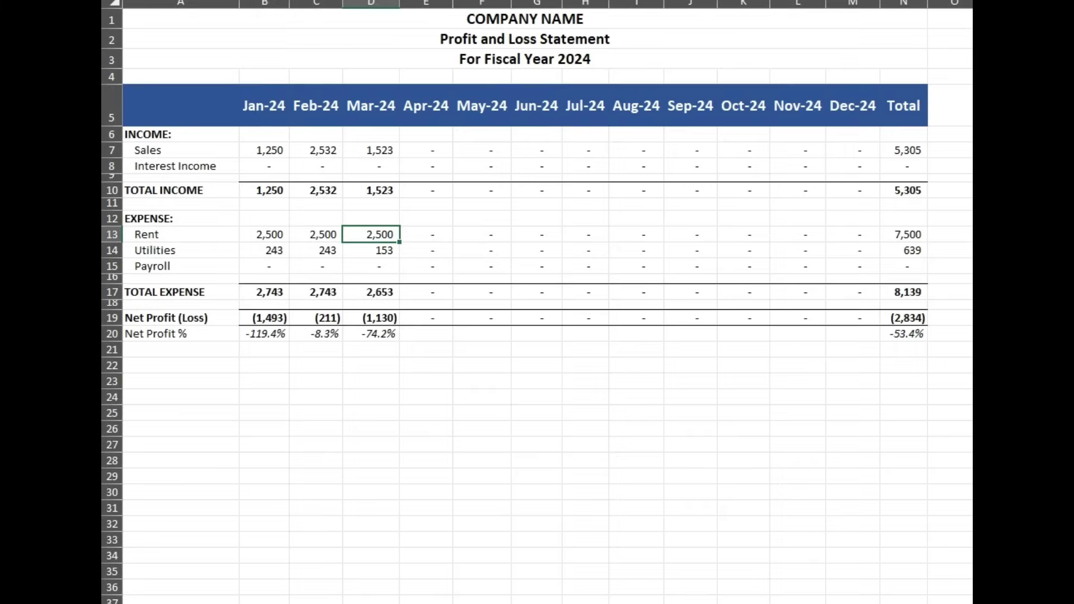
click(585, 445)
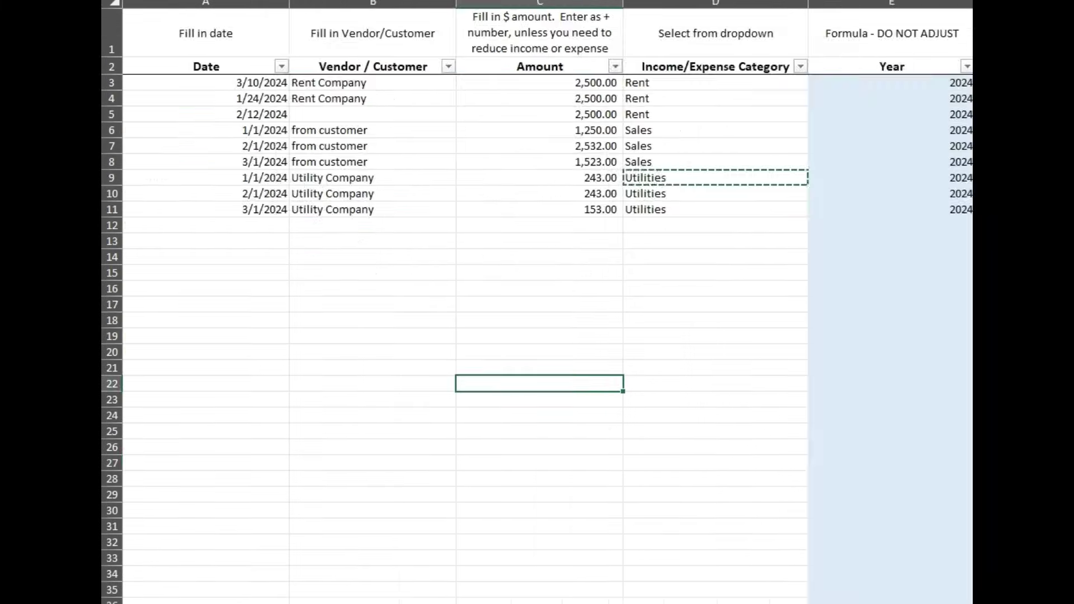
- Look through the empty rows of the transaction entry sheet and inspect the Sales total formula on the profit and loss statement
scroll(537, 302, down, 12)
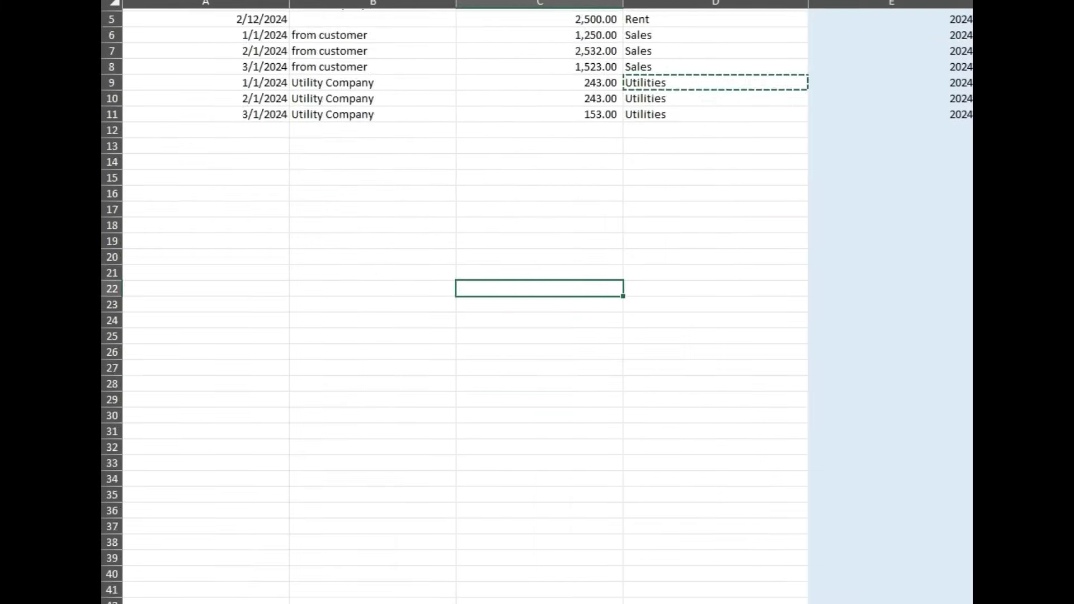
scroll(537, 302, up, 9)
scroll(537, 302, down, 20)
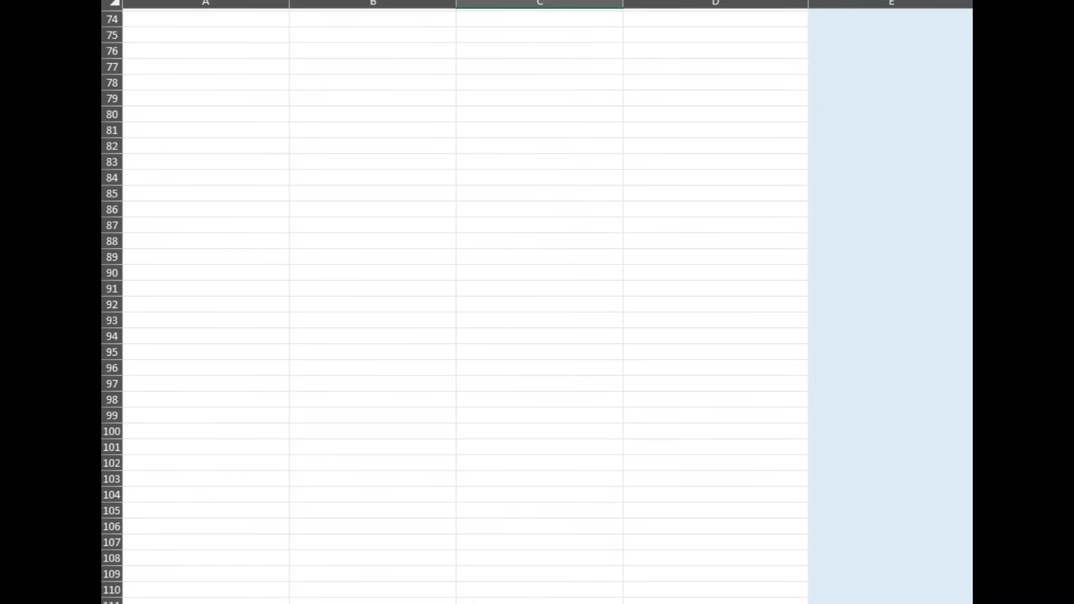
scroll(537, 302, up, 20)
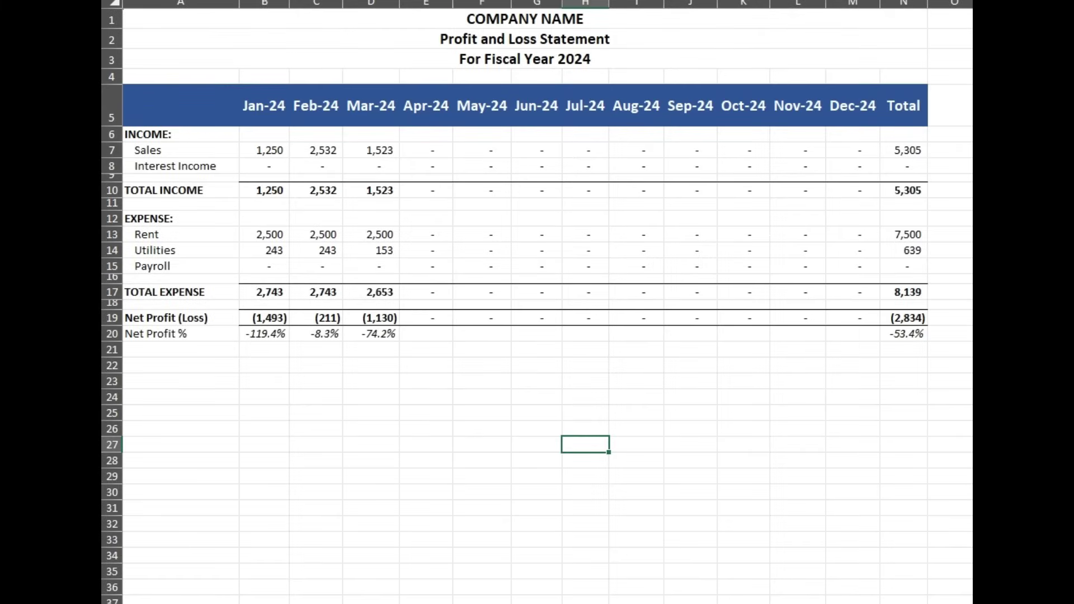
click(904, 105)
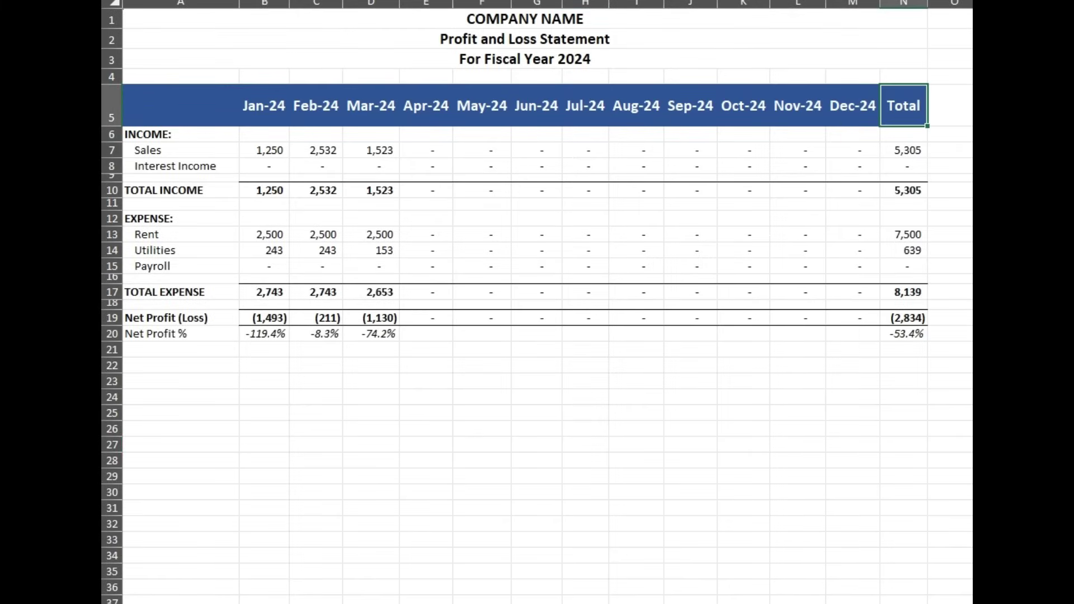
click(903, 150)
key(F2)
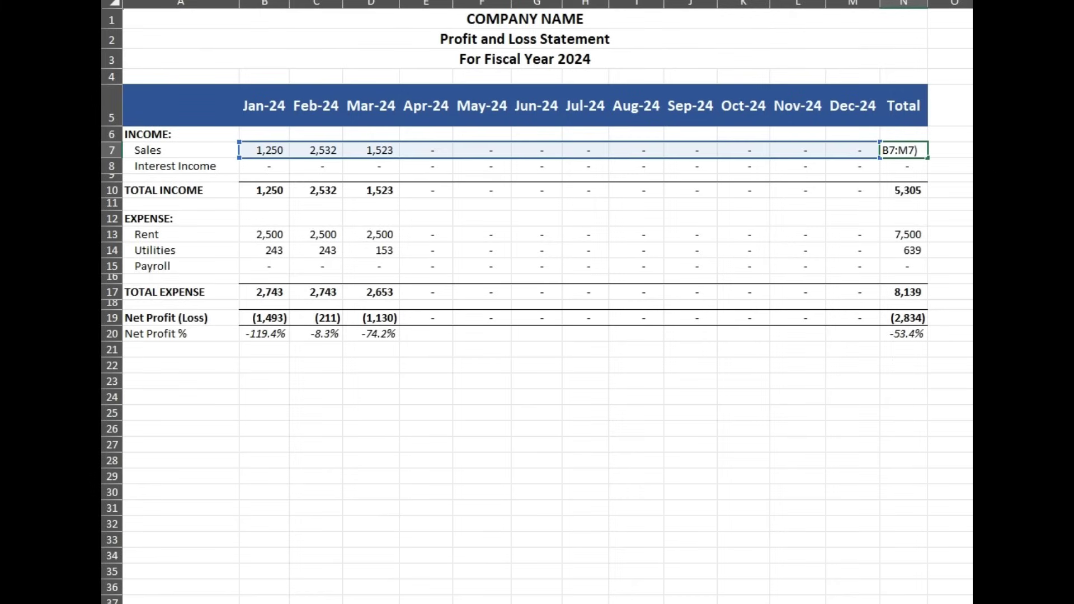
click(1007, 460)
click(264, 105)
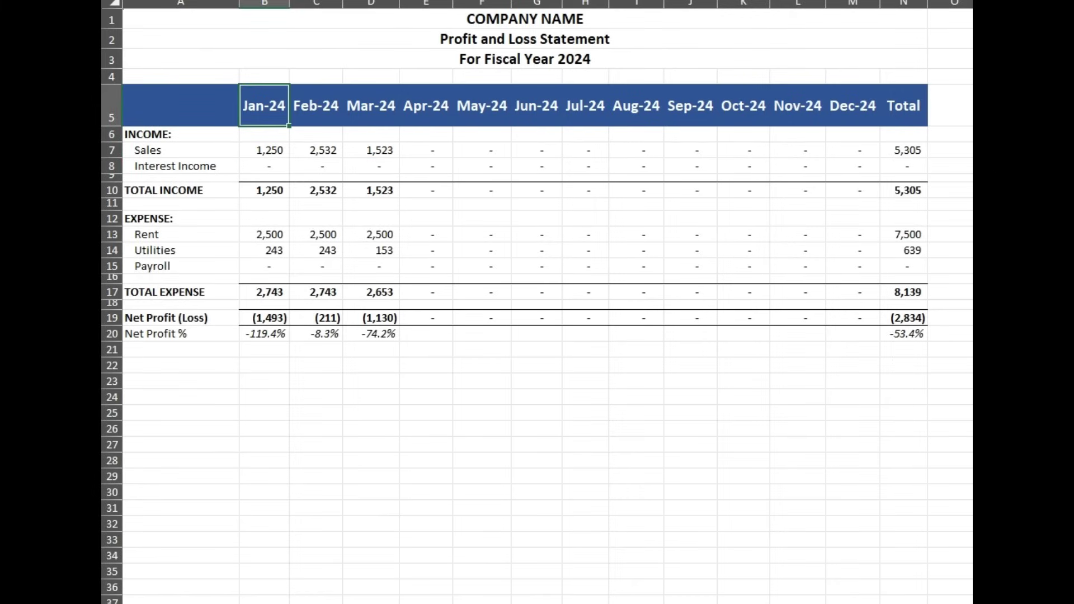
click(744, 413)
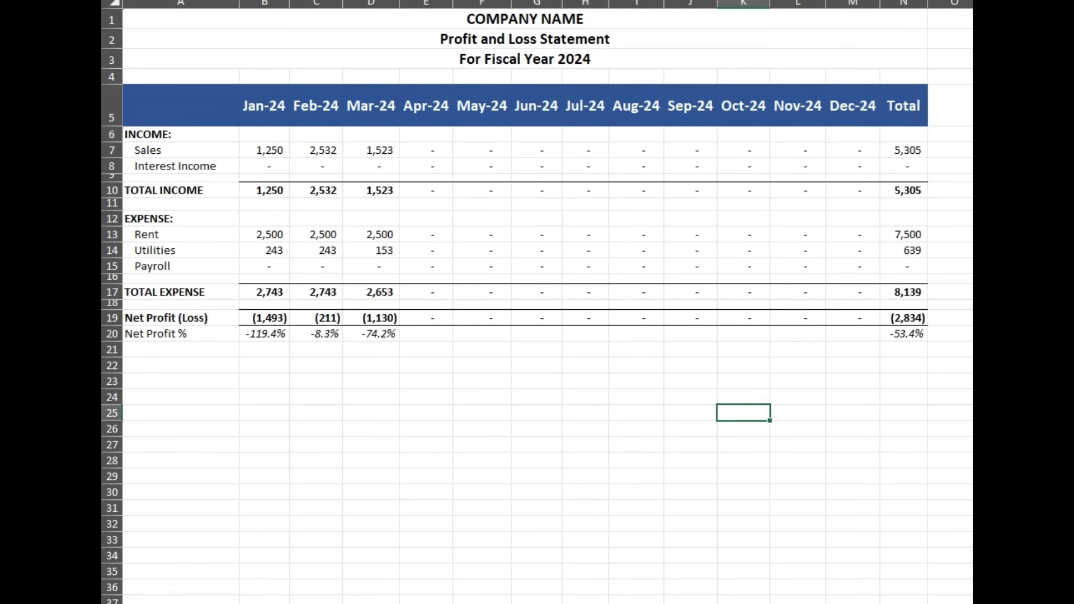
- Change the year in the statement's heading to read "For Fiscal Year 2025"
click(525, 59)
key(F2)
key(BackSpace)
text(5)
key(Return)
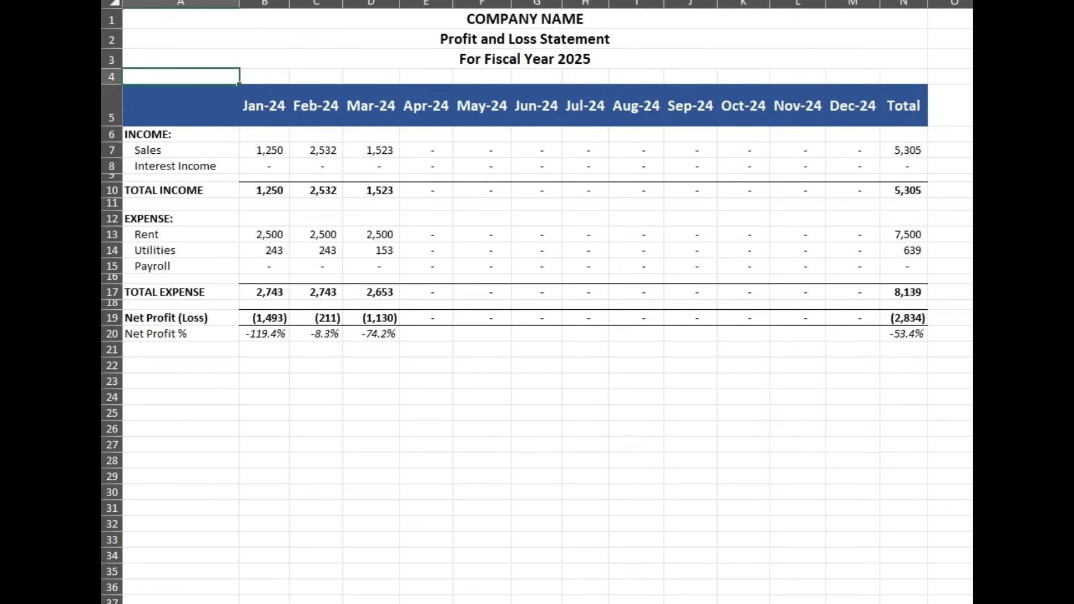
- Set the first month header of the statement in cell B5 to 1/1/2025
click(264, 106)
key(F2)
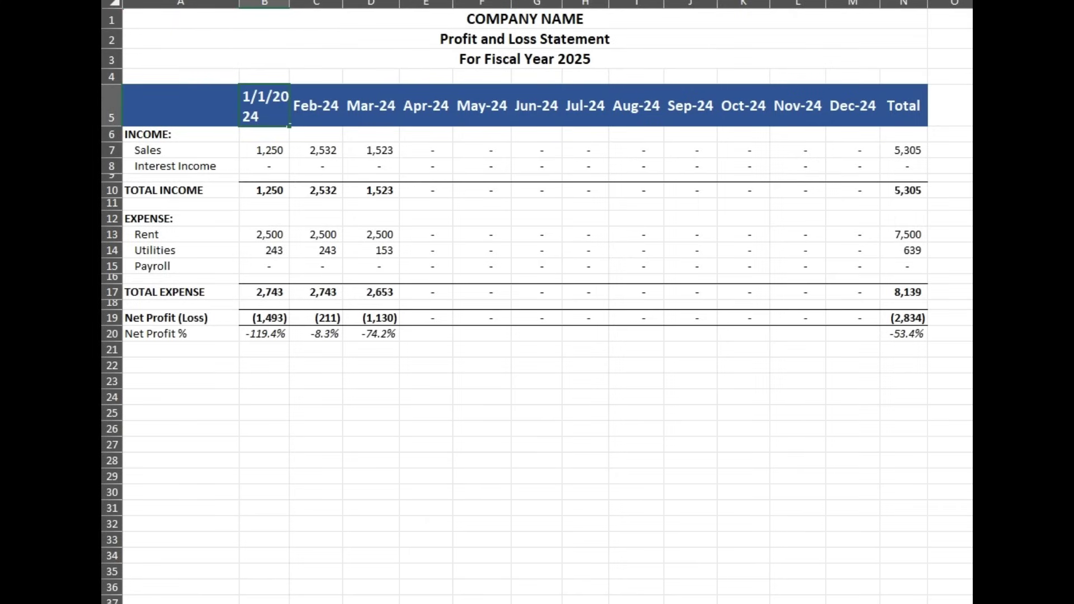
key(BackSpace)
text(5)
key(Return)
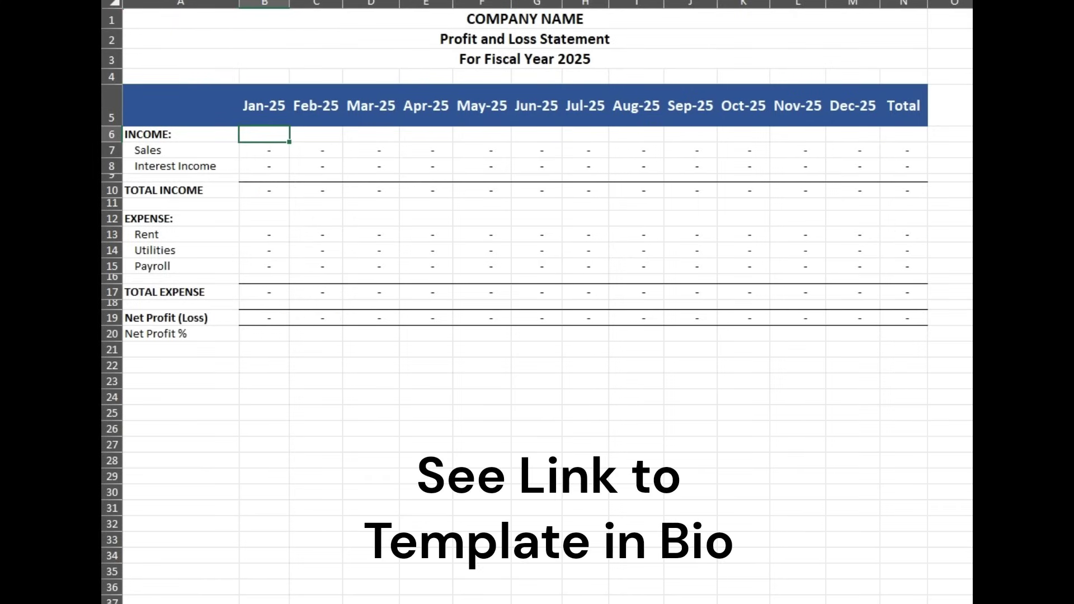
- Add a Utilities transaction of 153 dated 1/1/2025 in row 12 of the transaction entry sheet and view the profit and loss statement
key(ctrl+Page_Down)
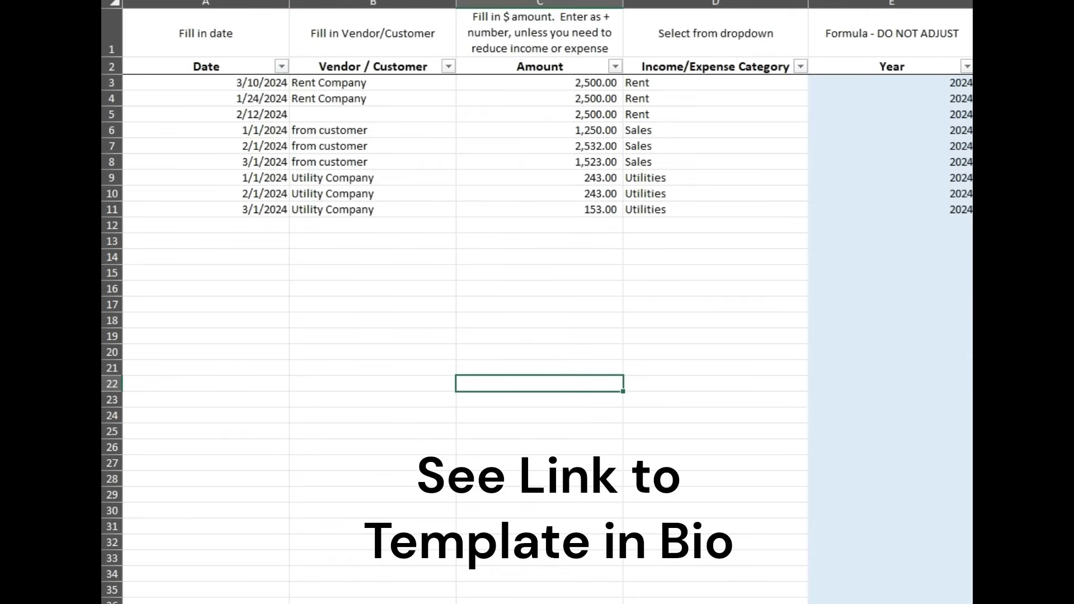
click(206, 225)
text(1/1/25)
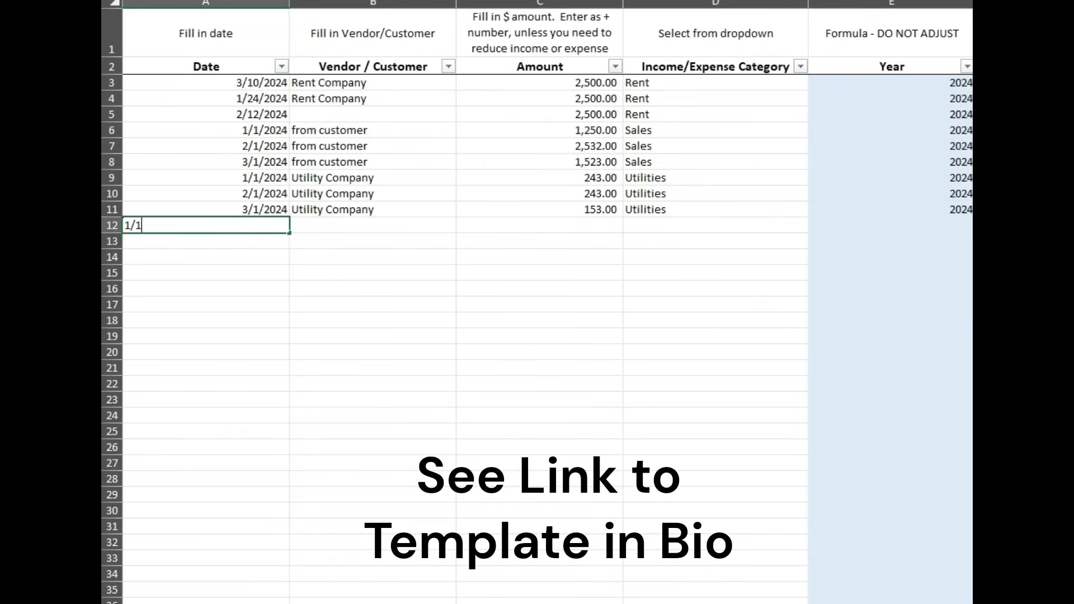
key(Return)
key(Up)
key(Right)
key(Right)
text(153)
key(Right)
text(Utilities)
key(Return)
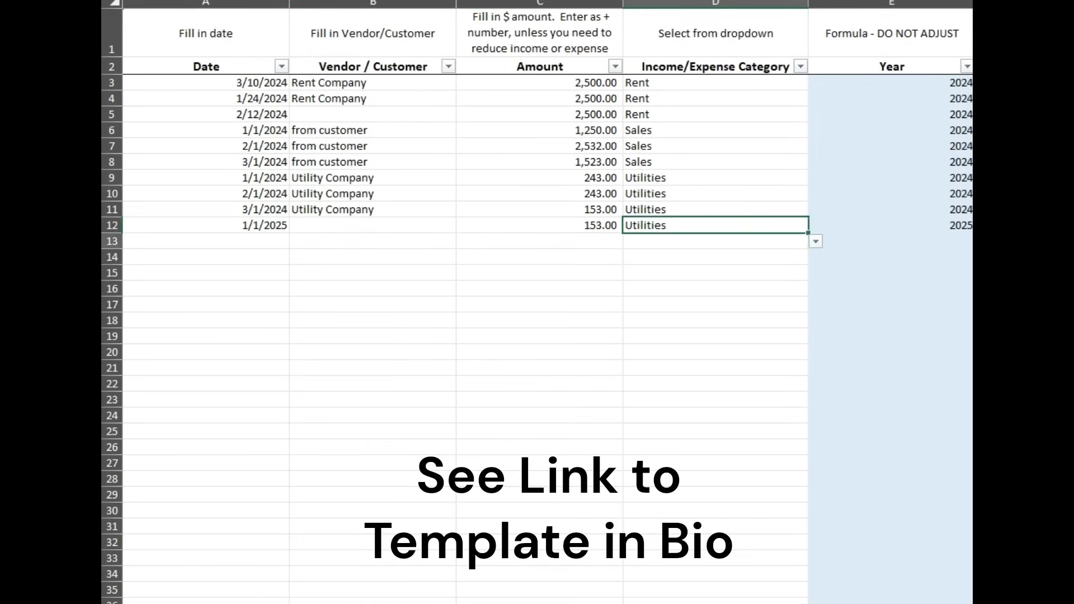
key(ctrl+Page_Down)
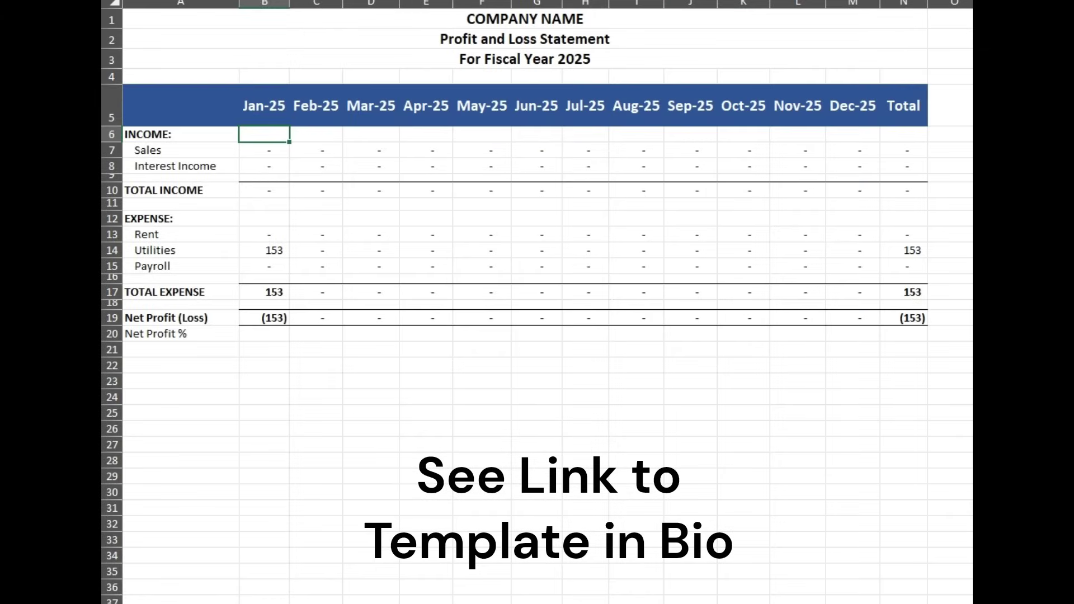